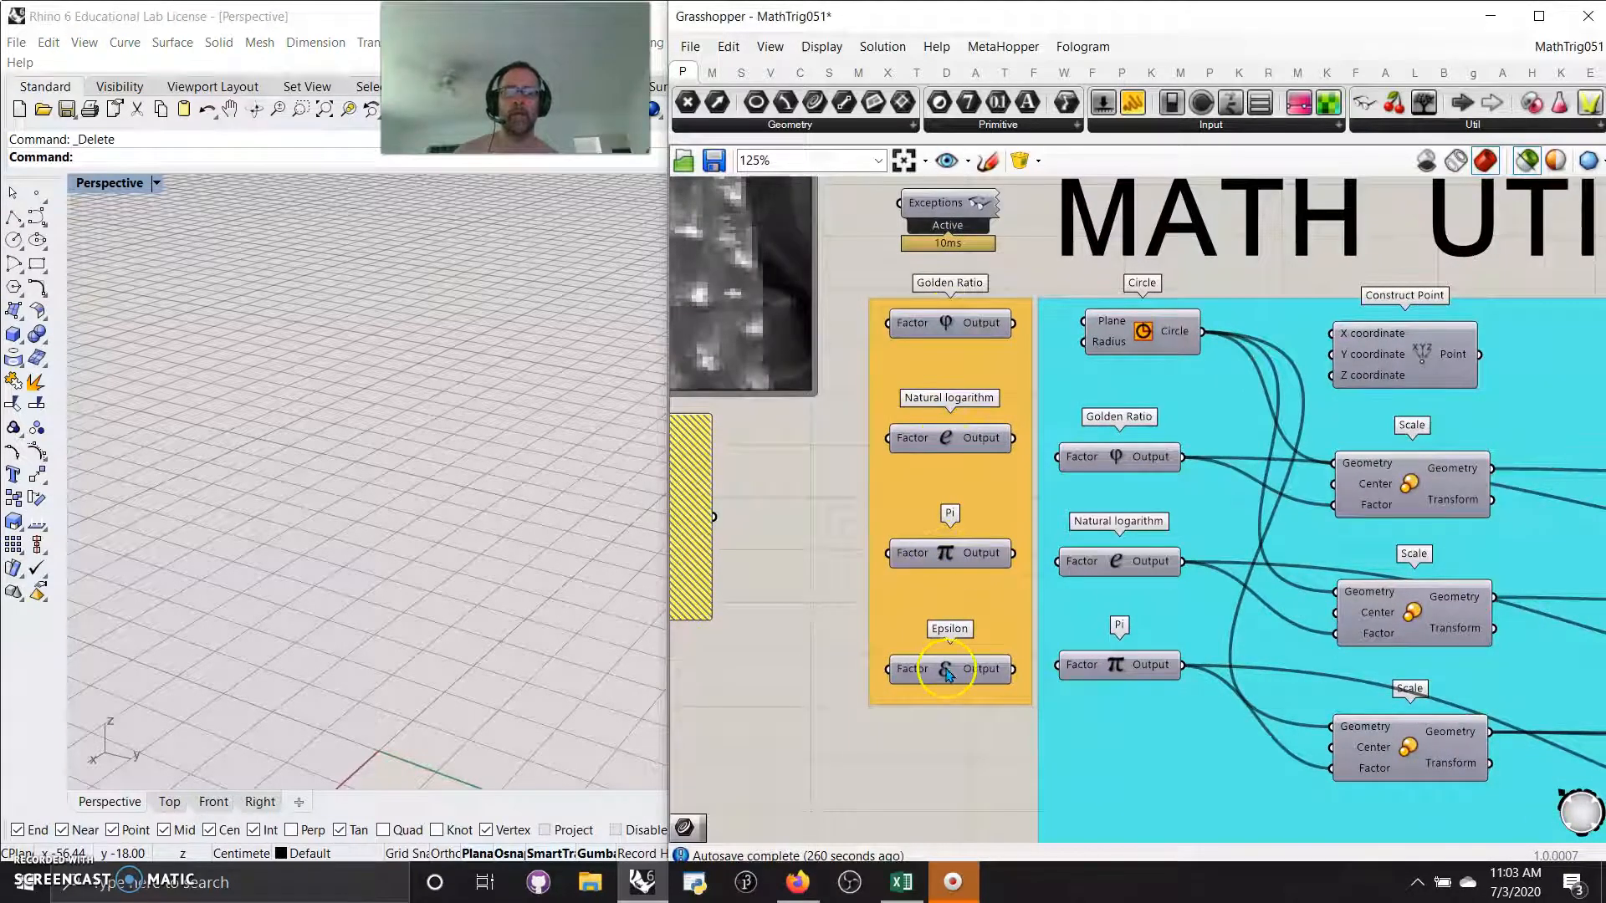
Preview the base circle by selecting the Circle component in the math utilities definition.
right_drag(963, 786, 896, 753)
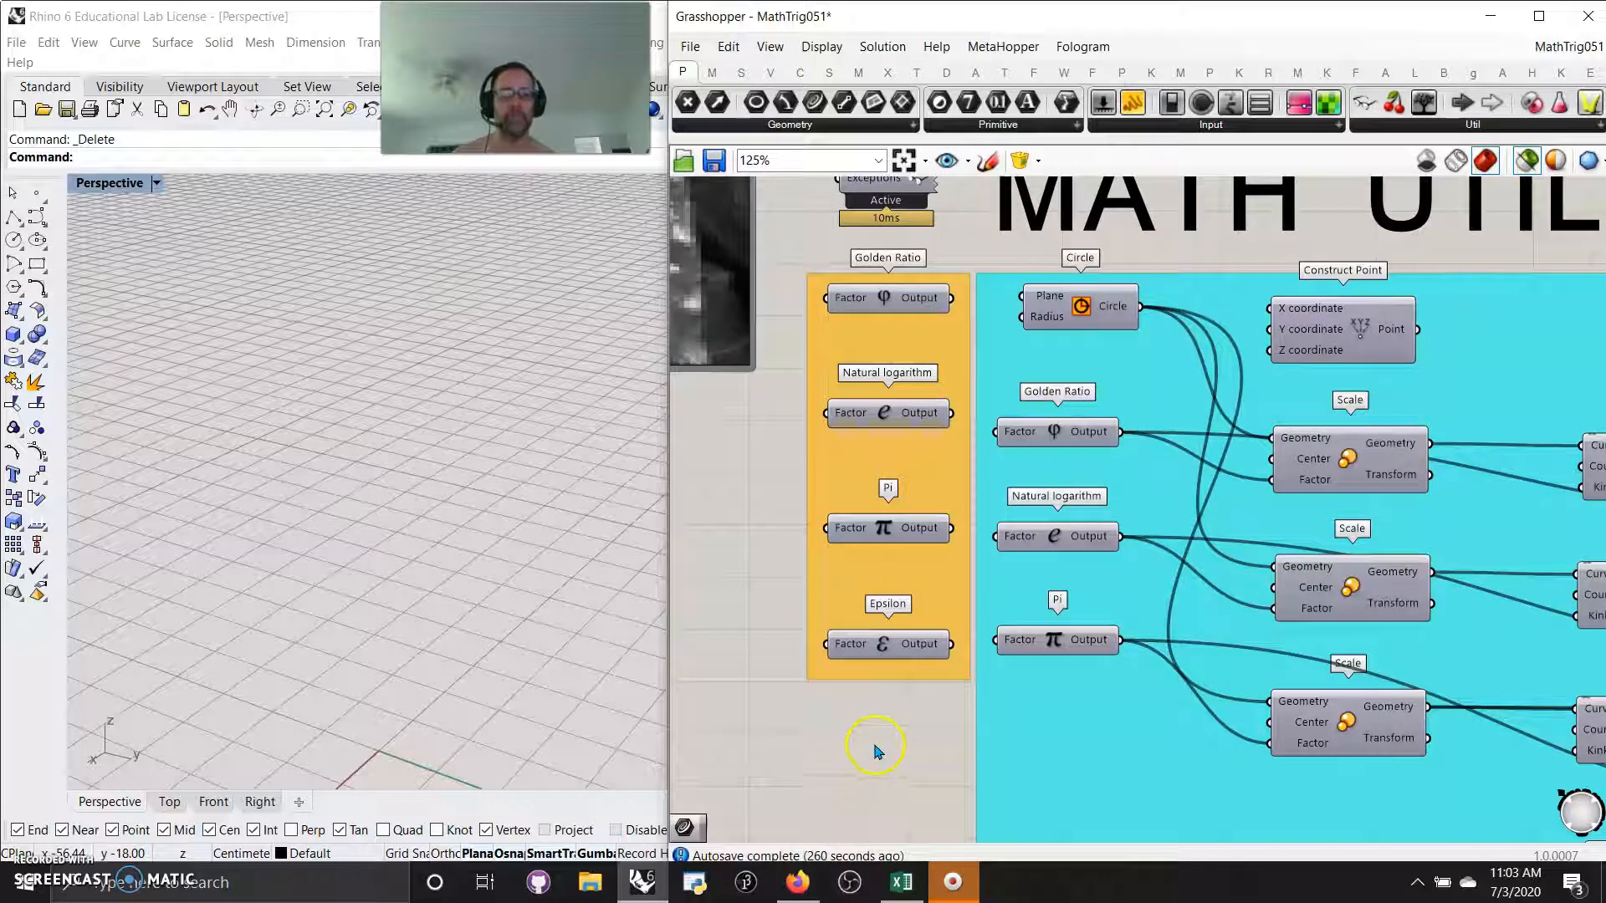
scroll(853, 744, down, 1)
scroll(817, 742, down, 1)
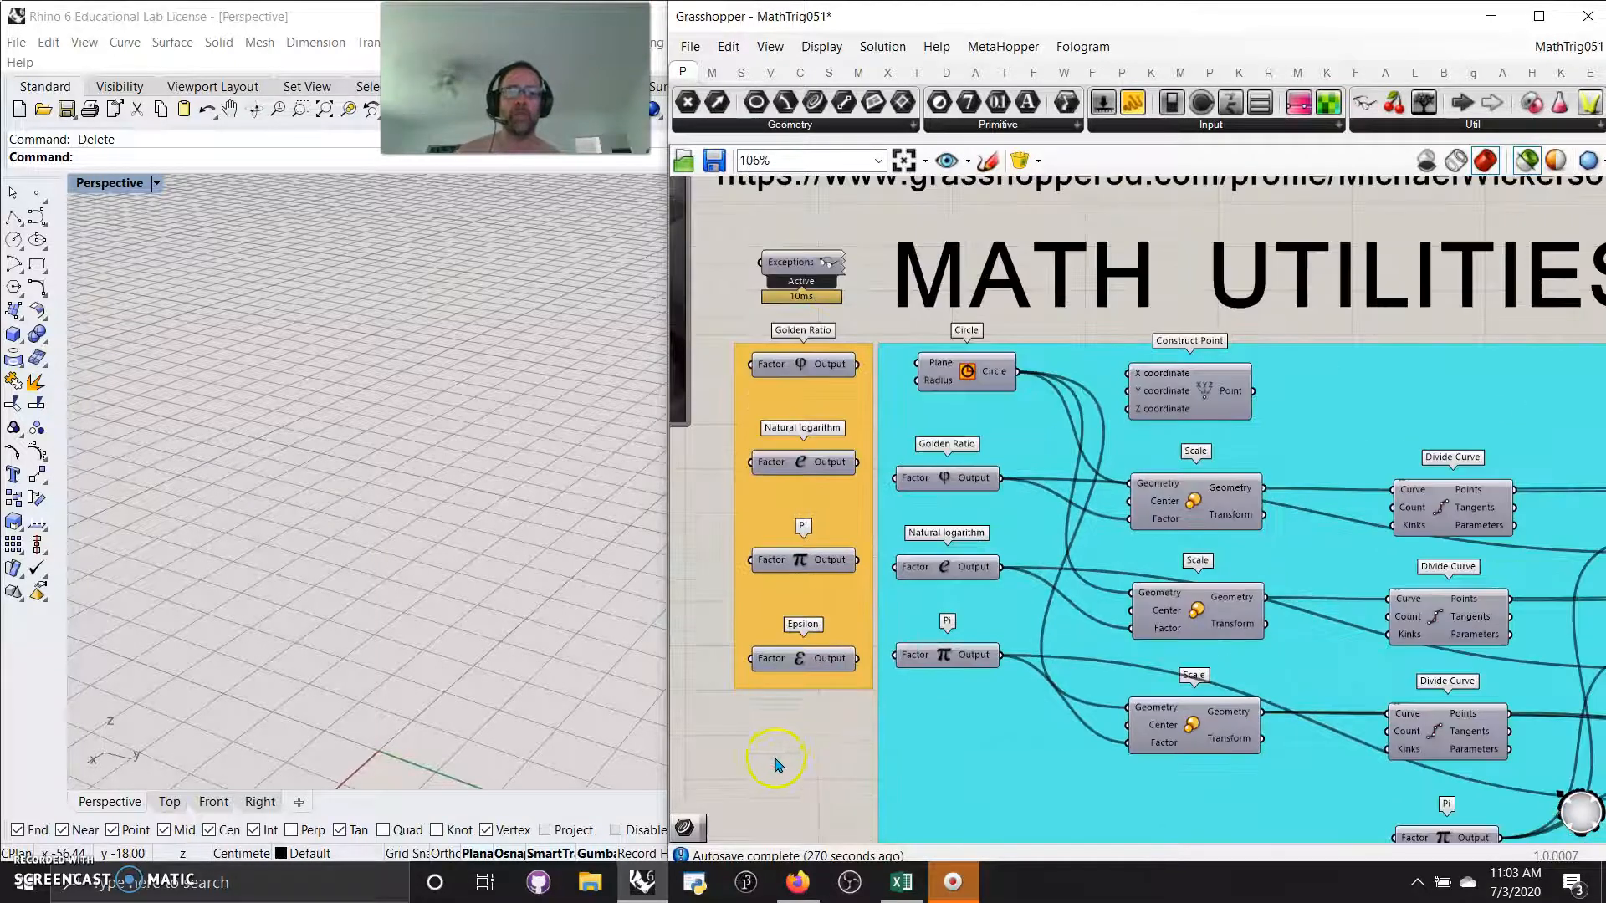
right_drag(775, 756, 739, 748)
click(930, 353)
scroll(454, 640, down, 4)
shift+right_drag(434, 709, 436, 619)
scroll(439, 637, up, 6)
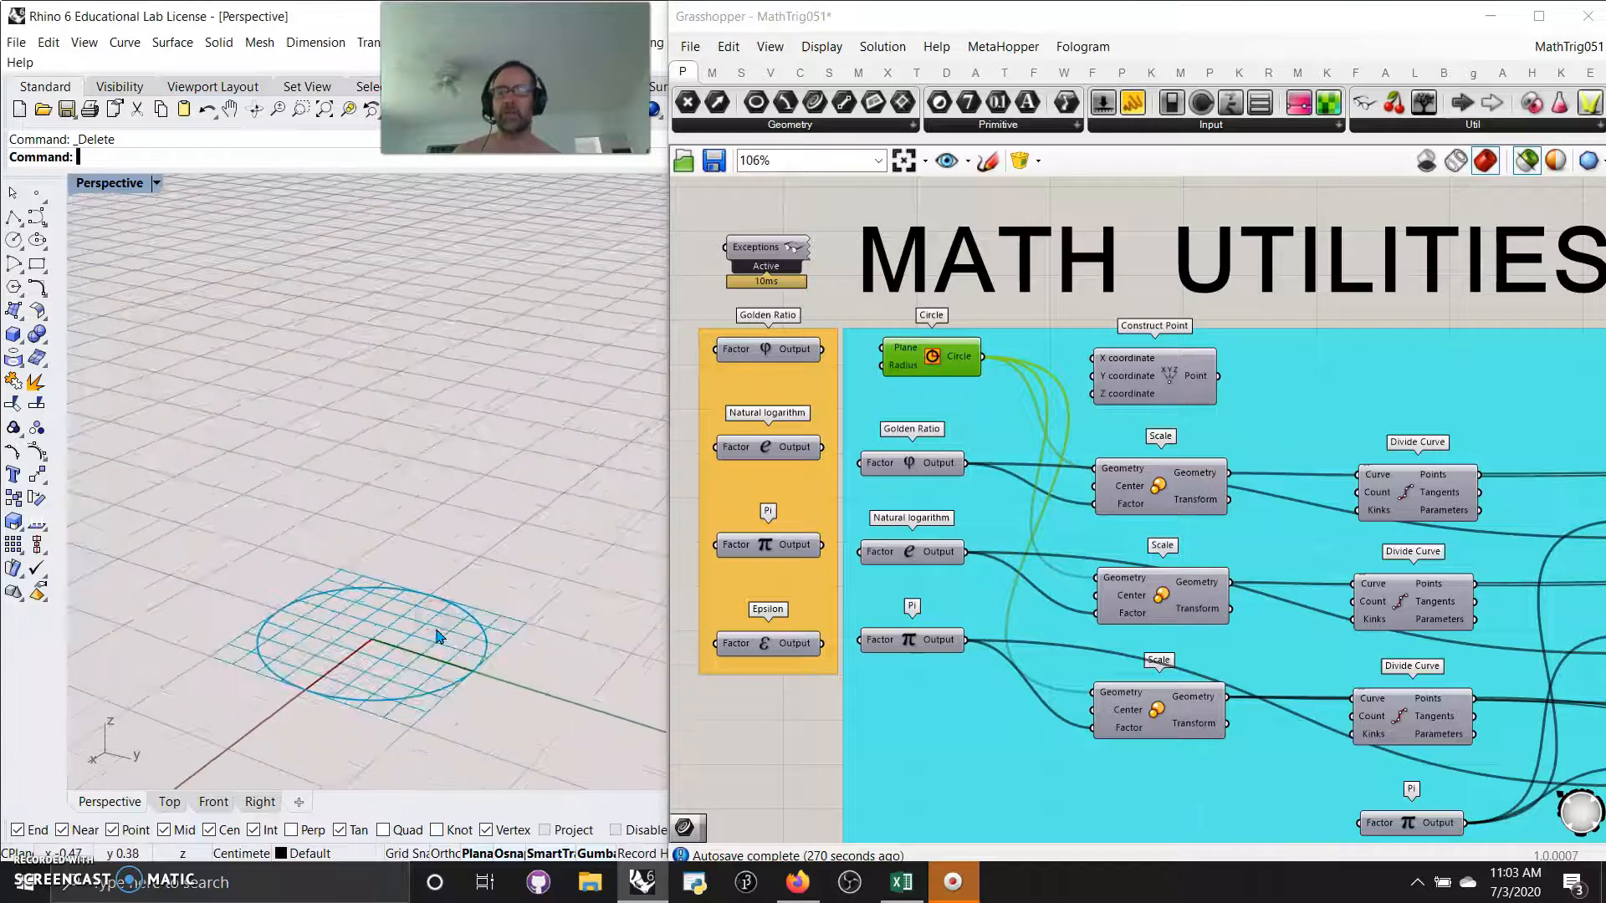
Compare the circles produced by the three Scale components driven by golden ratio, natural logarithm and Pi.
click(1157, 498)
scroll(360, 643, down, 4)
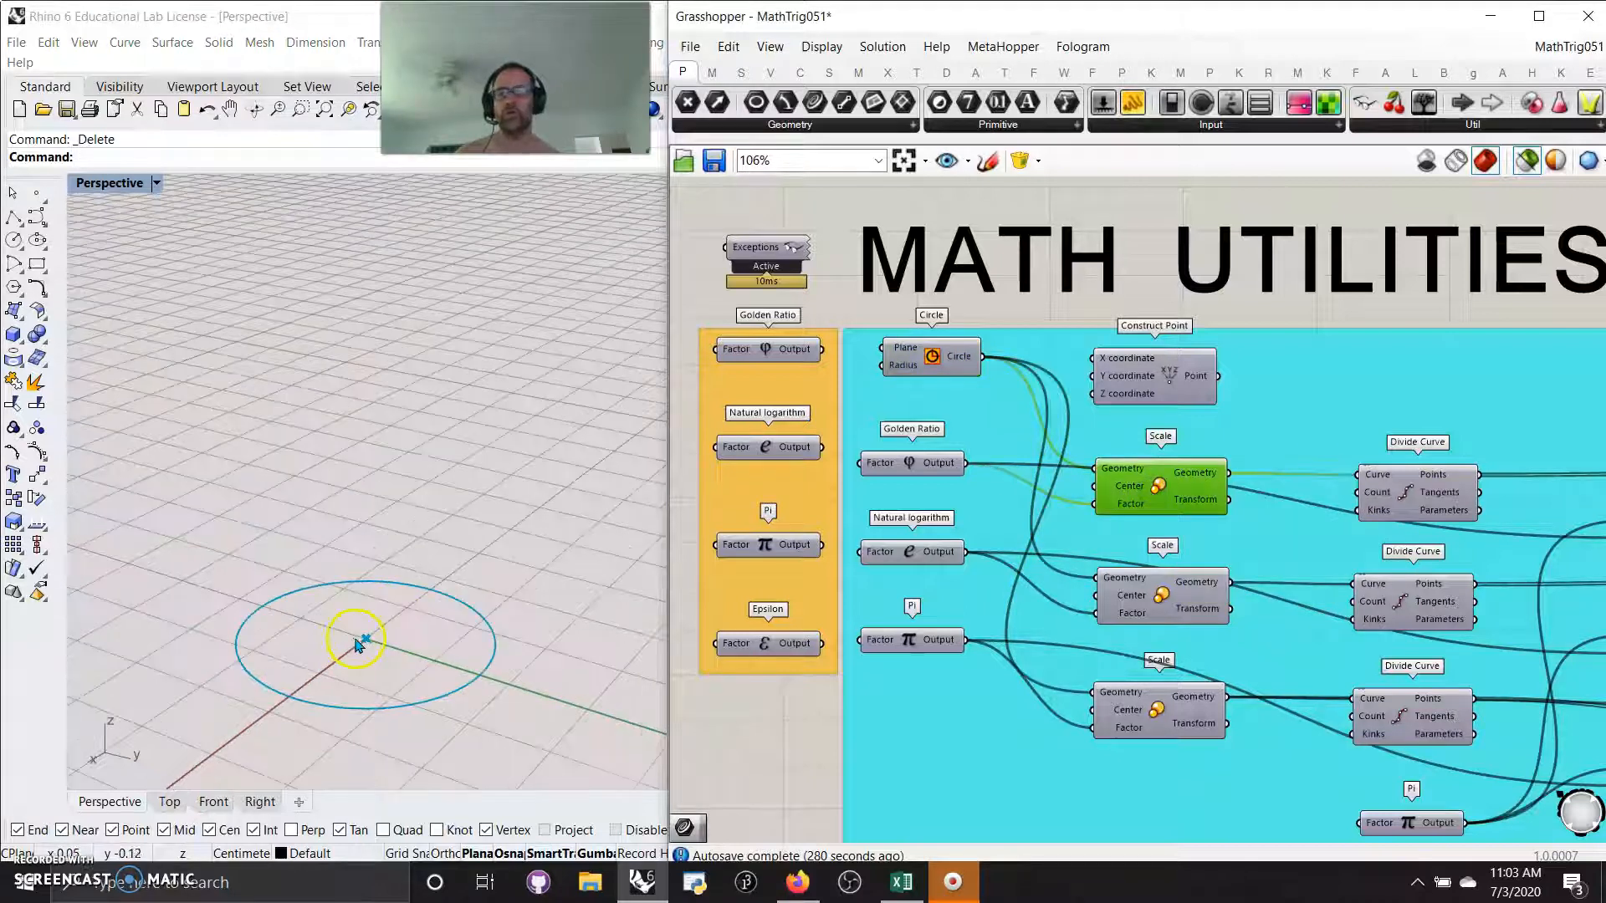
click(1155, 613)
click(1145, 717)
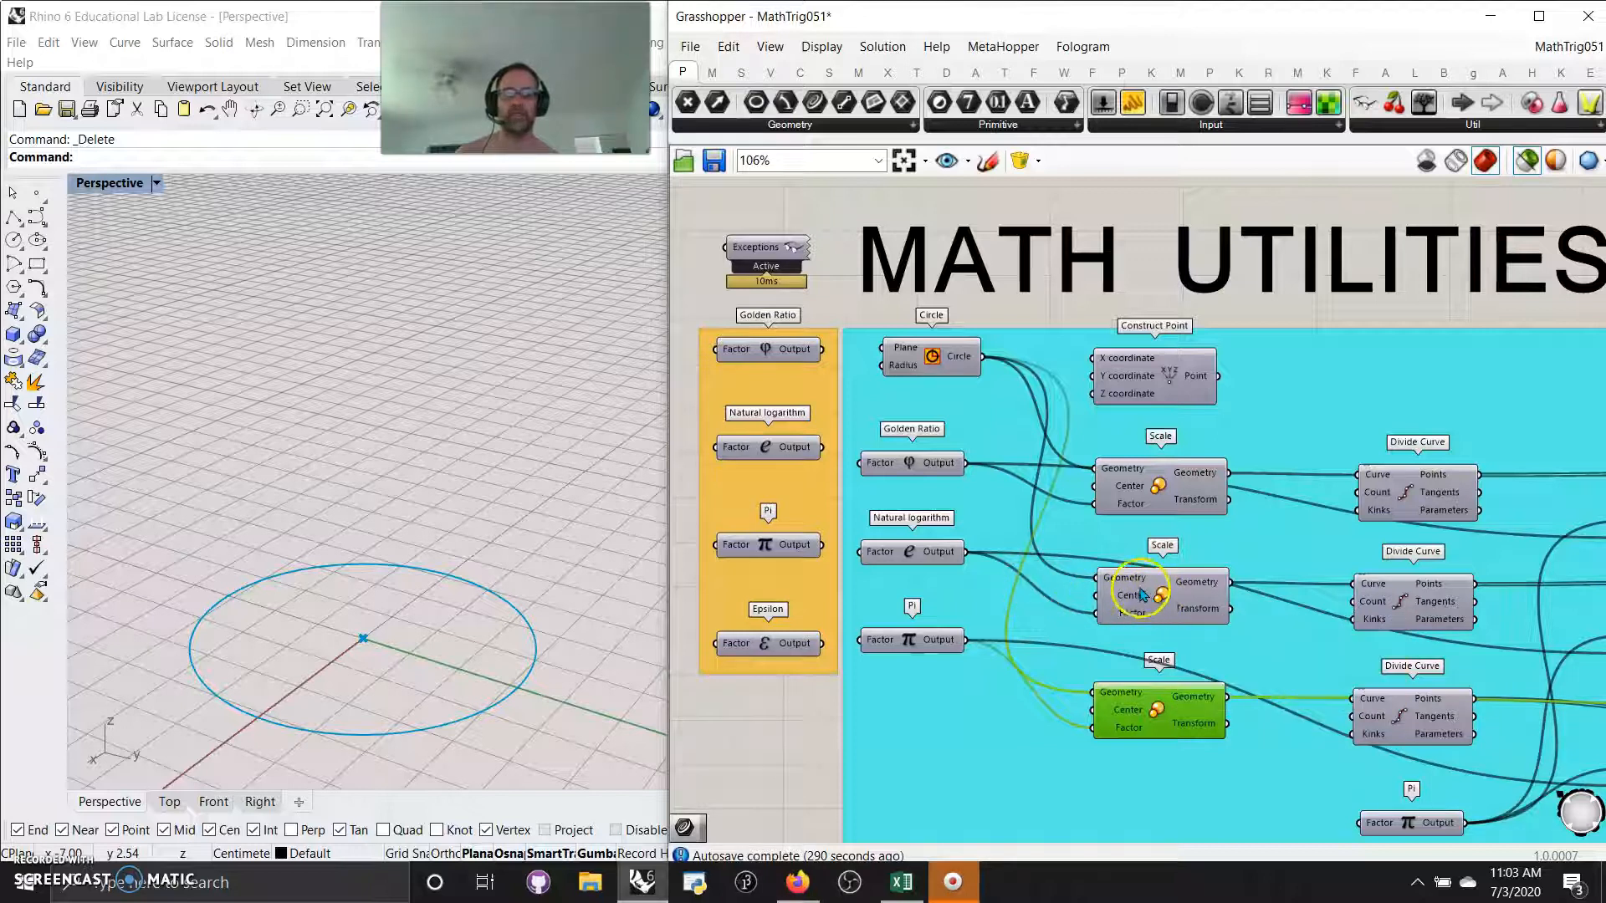
click(918, 466)
click(1137, 493)
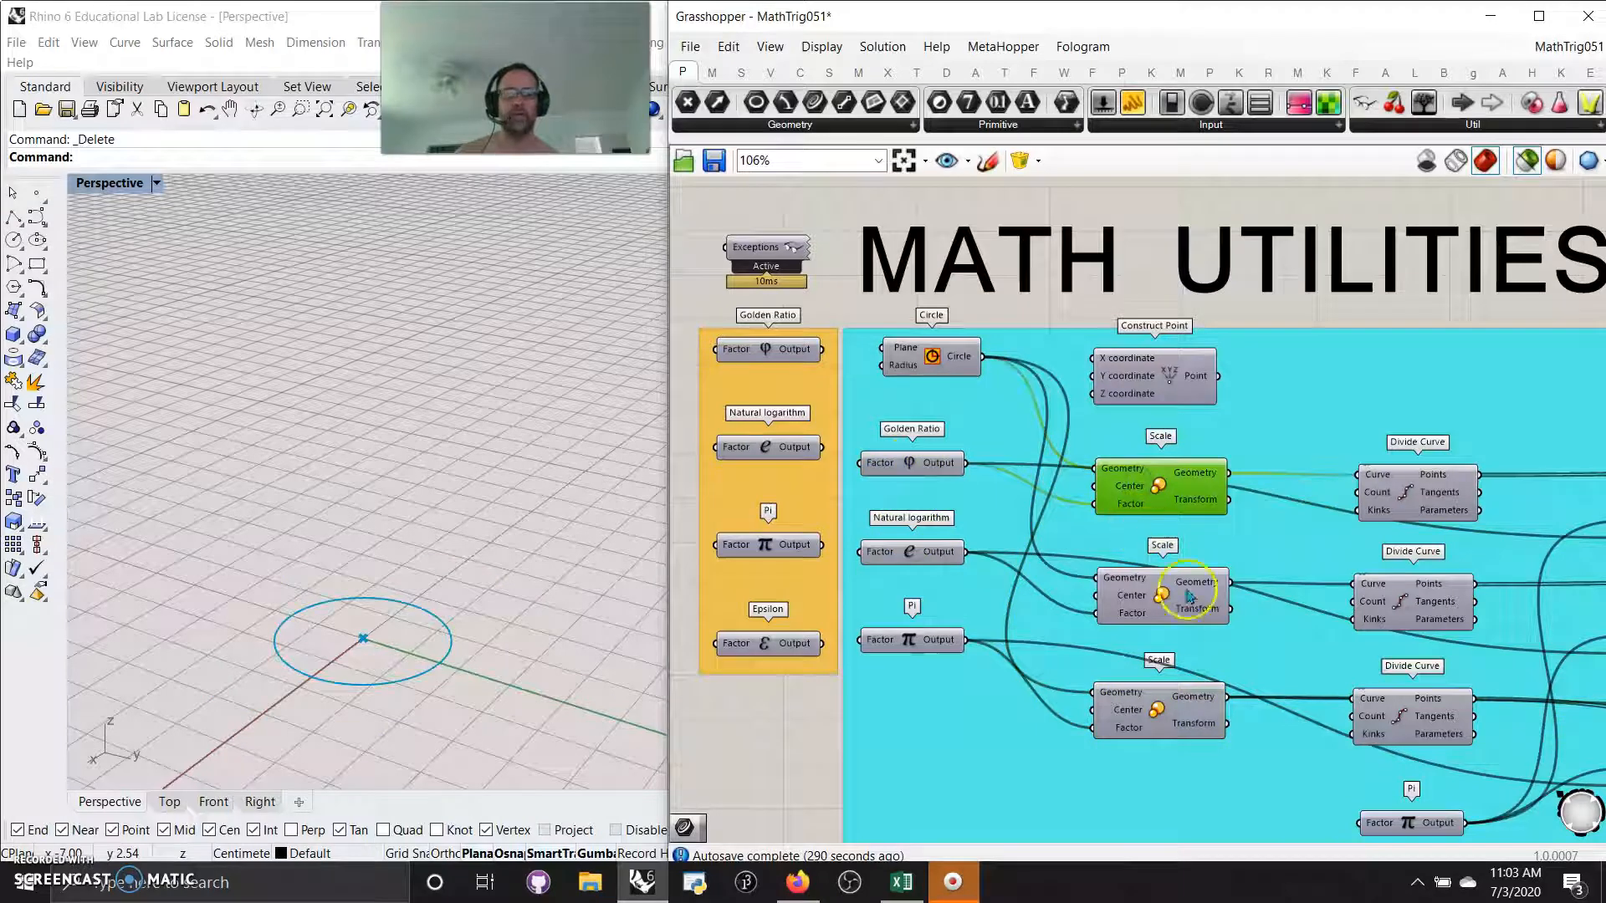
click(1155, 606)
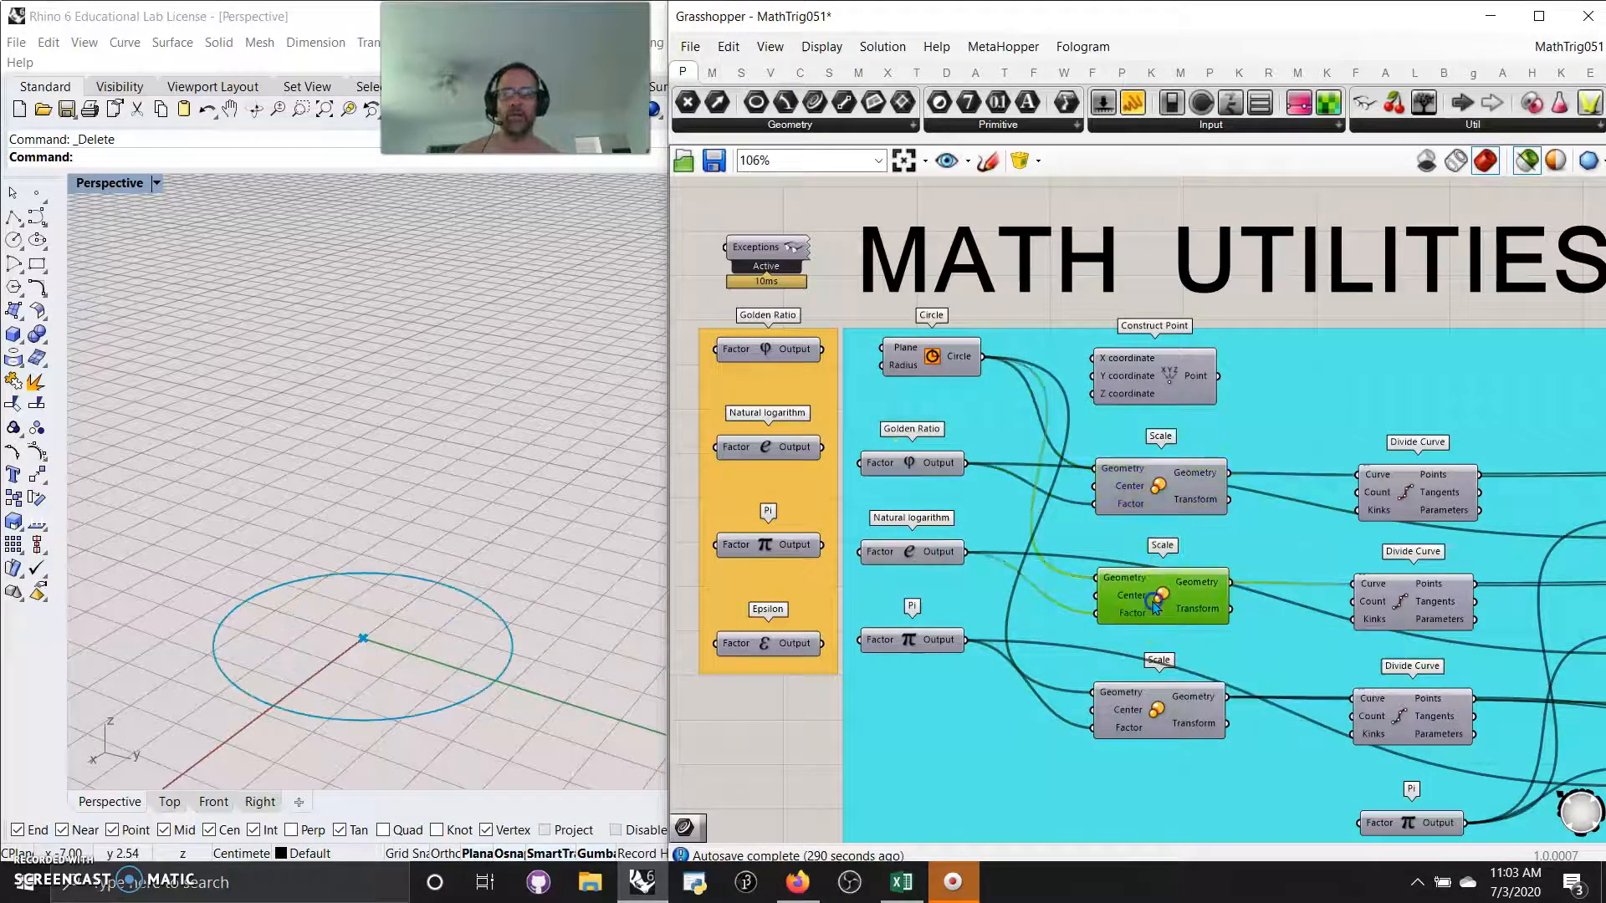
click(1152, 707)
Preview the division points of the three Divide Curve components one after another.
right_drag(1224, 800, 1038, 605)
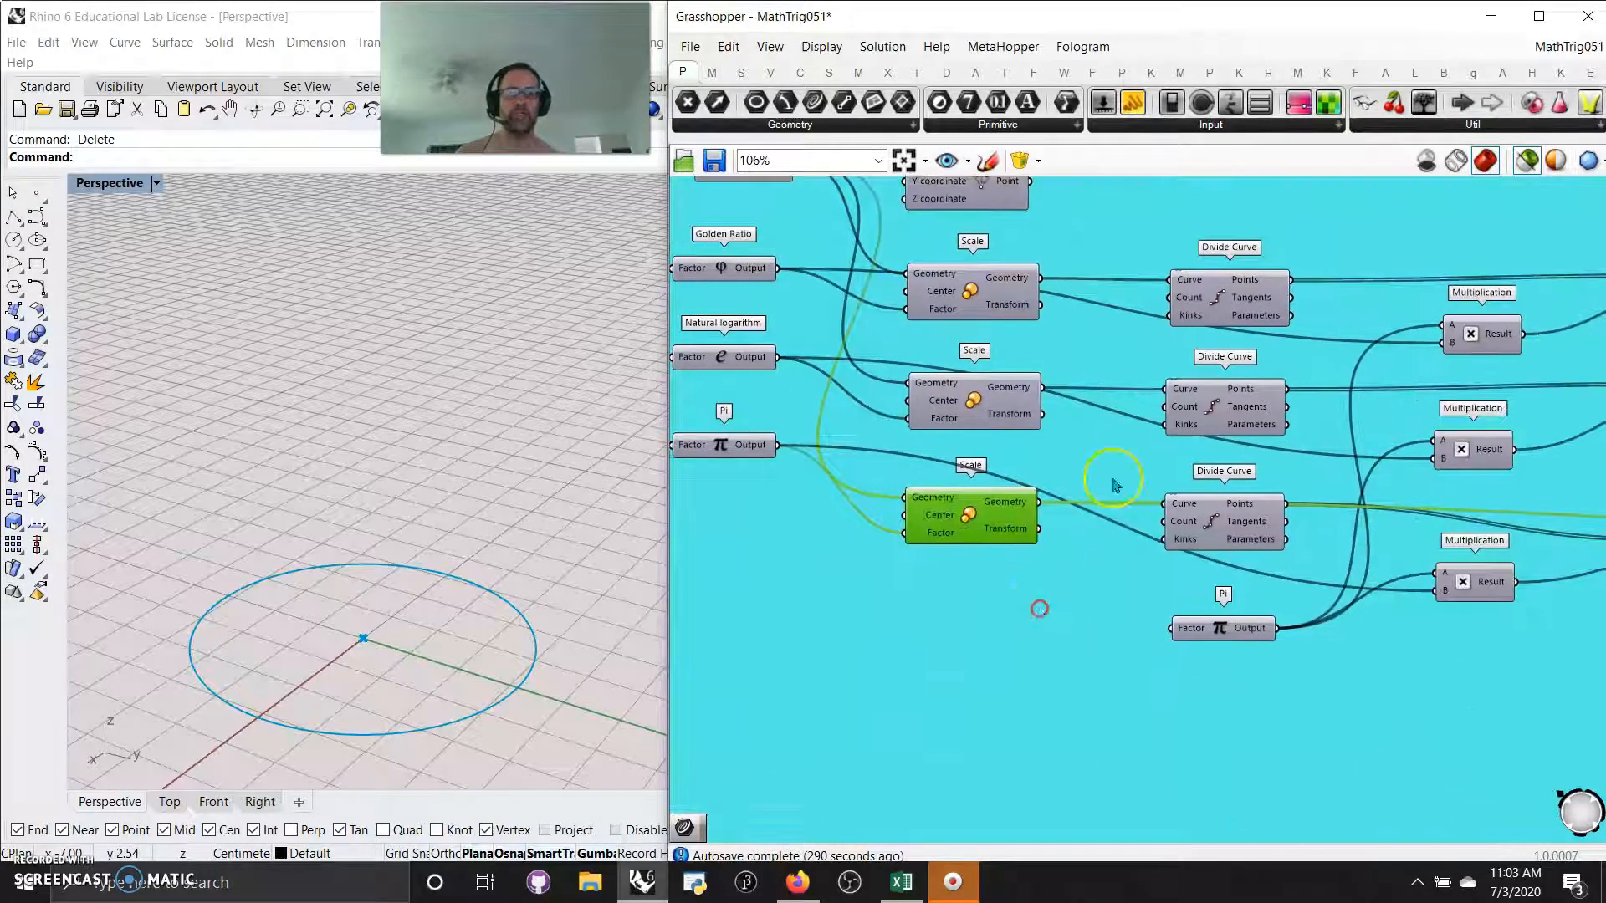
click(1225, 299)
click(1210, 410)
click(1210, 523)
Examine the Pi component feeding the three Multiplication components and trace their wires back to the scaling constants.
right_drag(1288, 735, 945, 766)
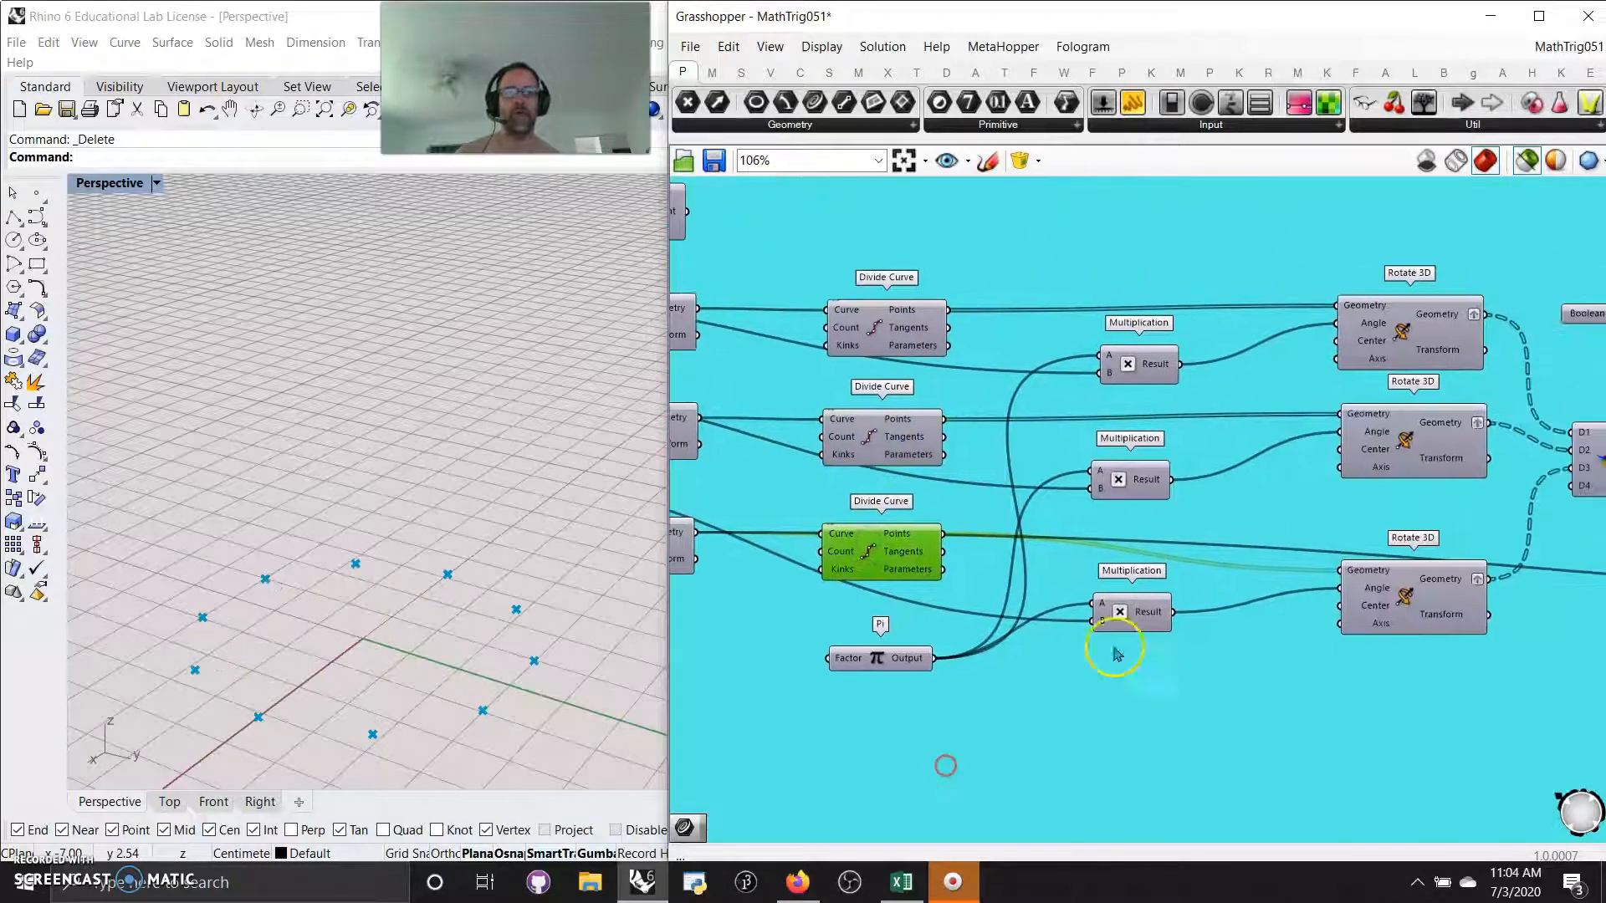
click(876, 665)
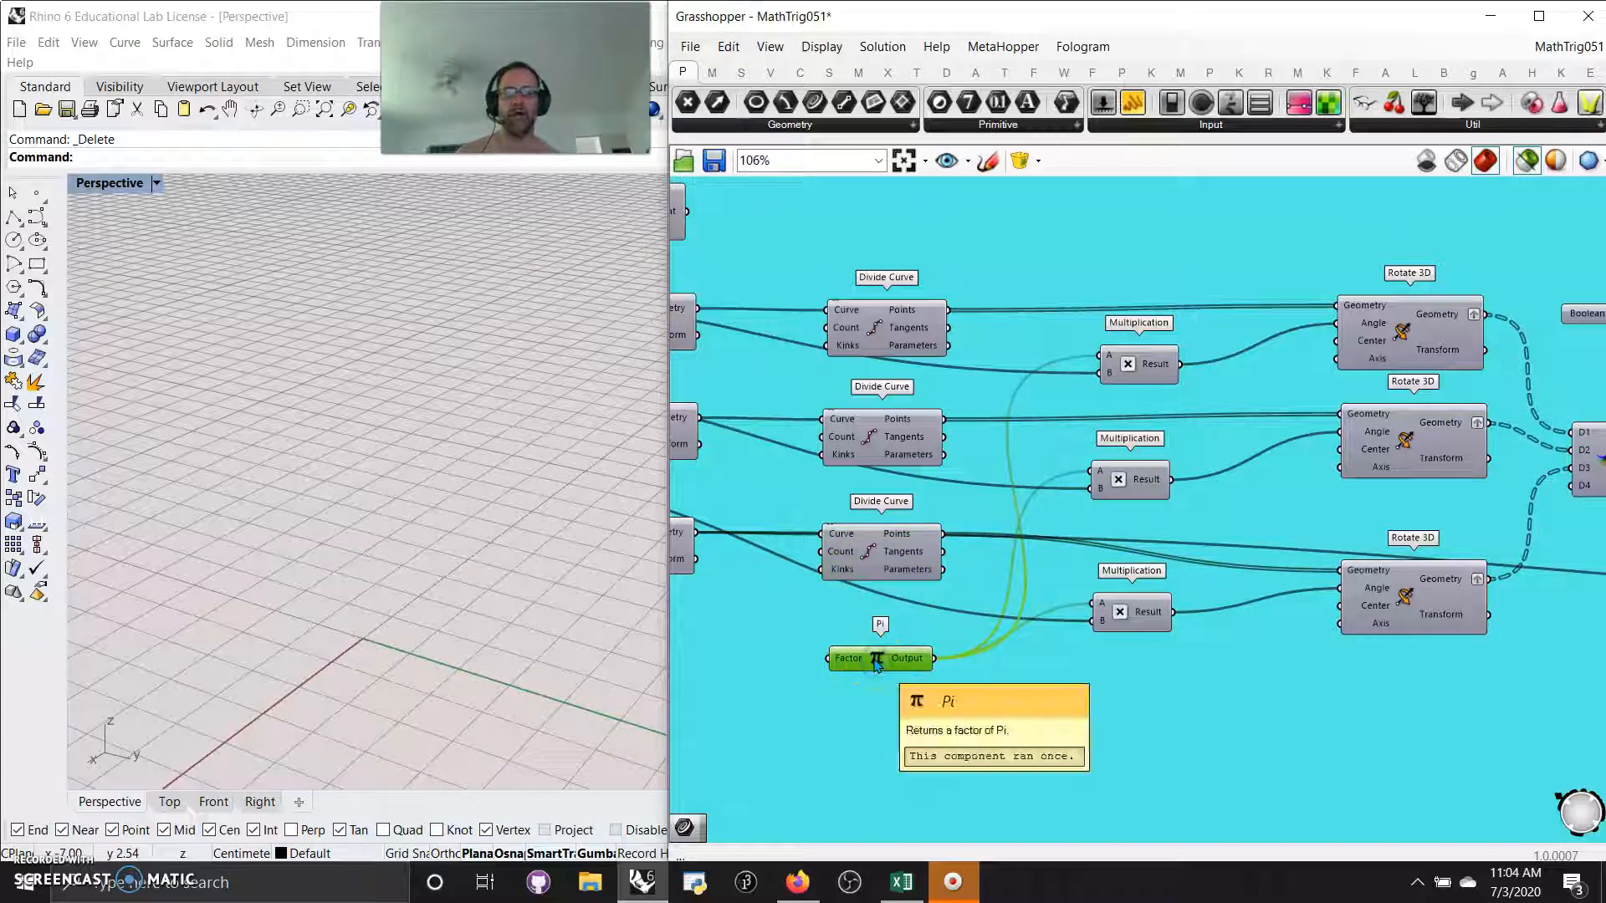
click(934, 729)
right_drag(945, 708, 1158, 739)
right_drag(930, 611, 1128, 751)
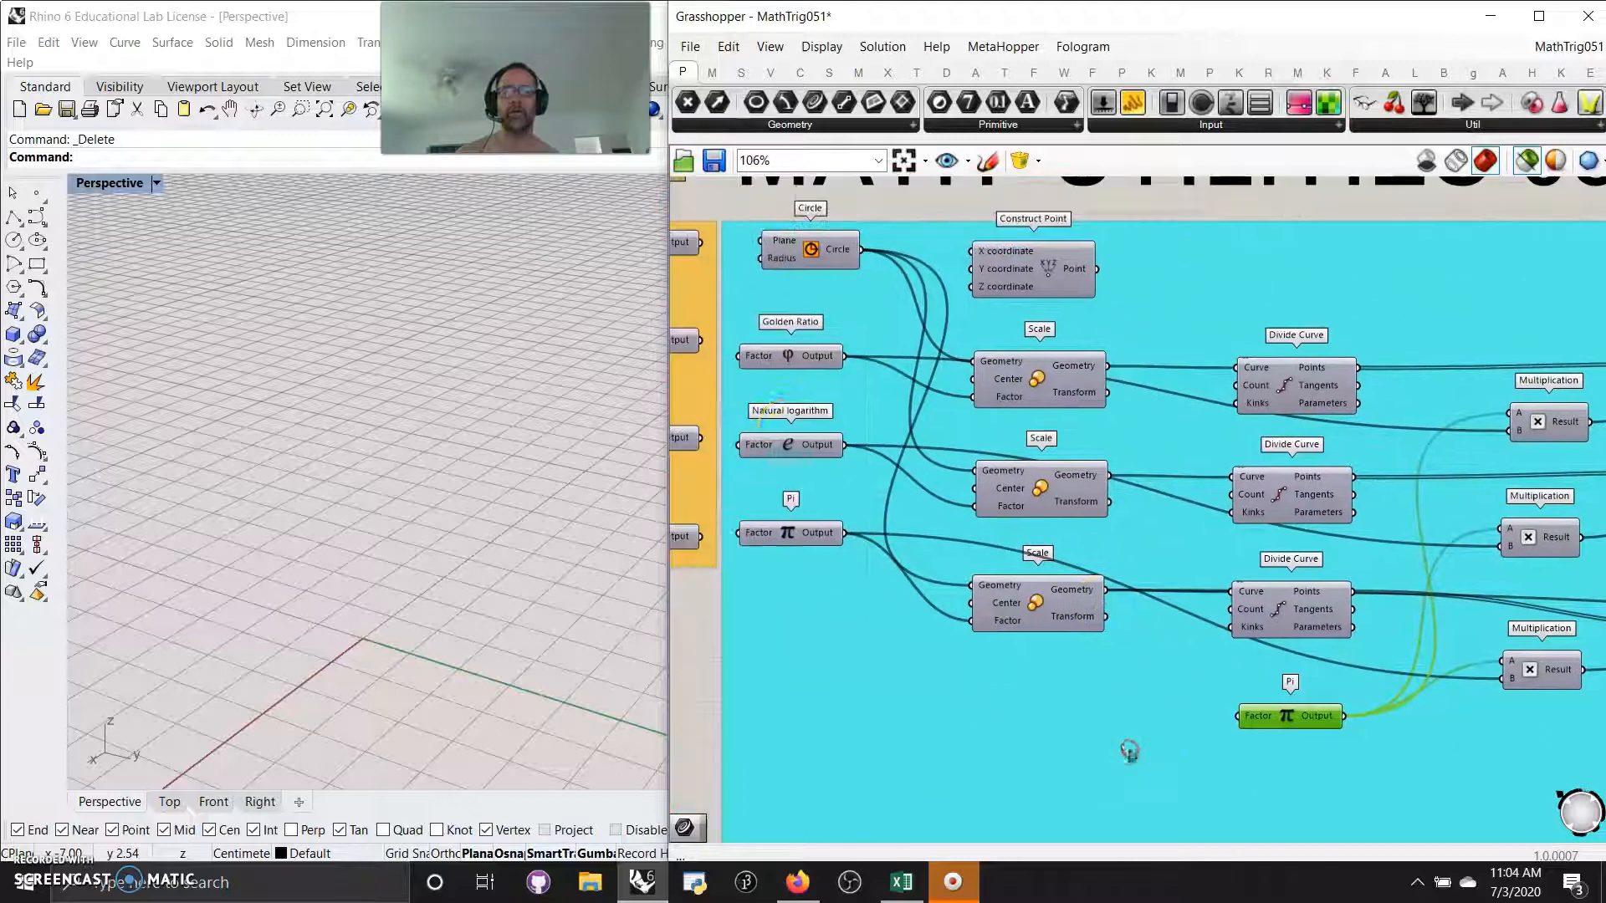
right_drag(966, 711, 699, 628)
right_drag(1272, 595, 1039, 692)
Preview the rotated points of the three Rotate 3D components individually.
click(1263, 281)
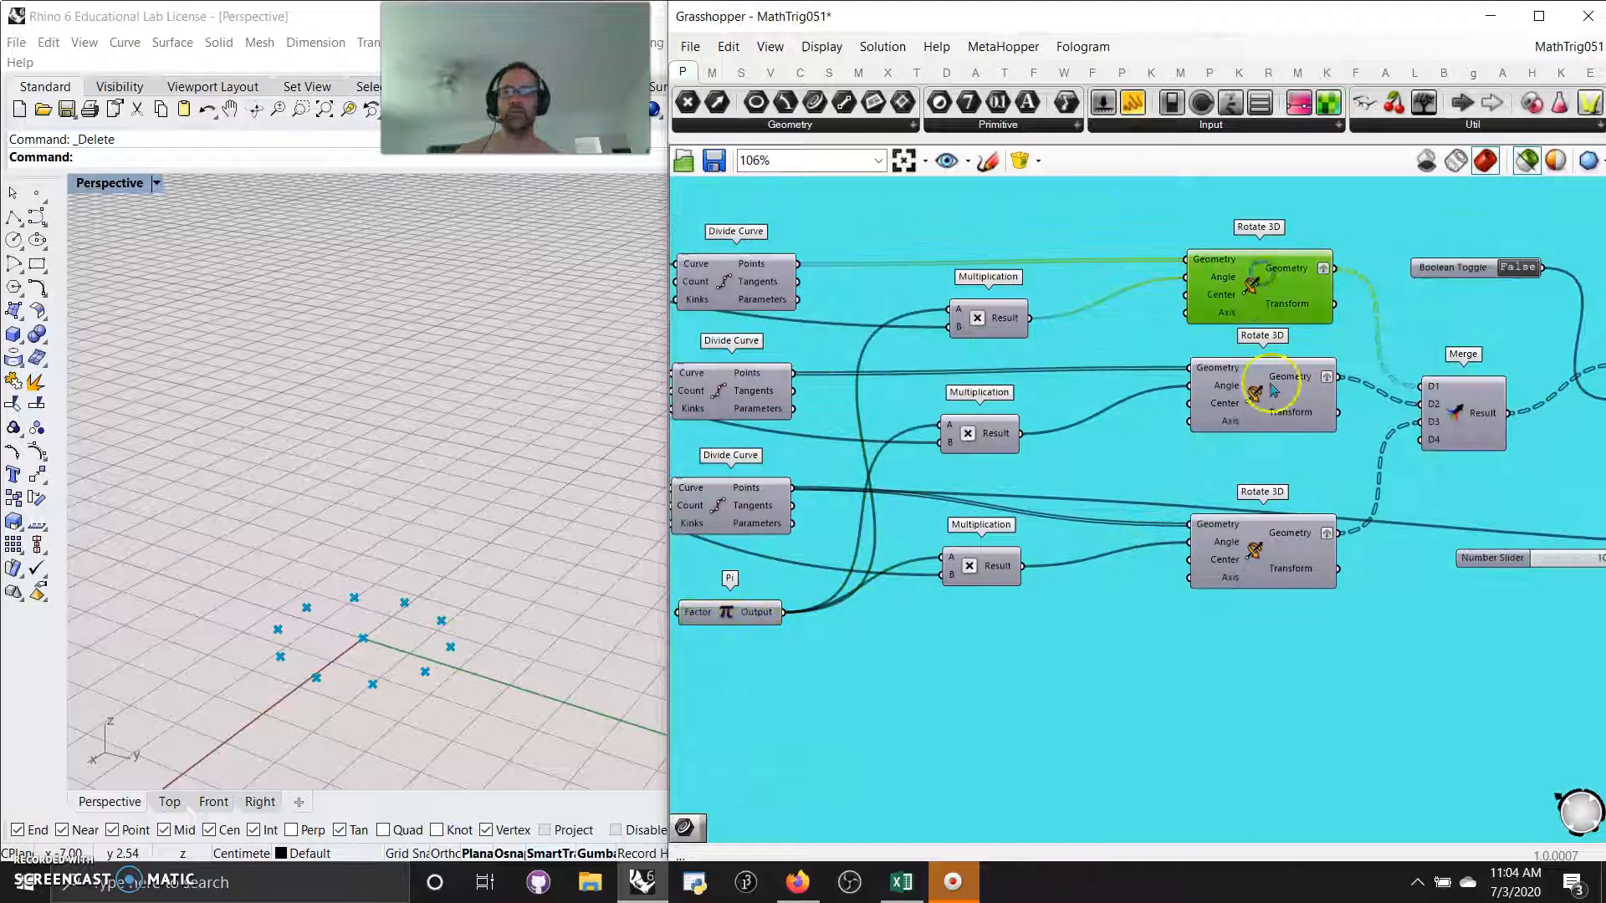
click(1249, 401)
click(1277, 548)
Ungroup the cyan component group and select the three Rotate 3D components together to show all their points.
drag(1306, 645, 1121, 246)
right_click(1230, 629)
click(1283, 757)
mouse_move(456, 615)
right_down()
mouse_move(466, 624)
mouse_move(452, 618)
right_up()
Examine the Merge component and preview the curves that the Interpolate component draws through the merged points.
right_drag(1241, 648, 1101, 736)
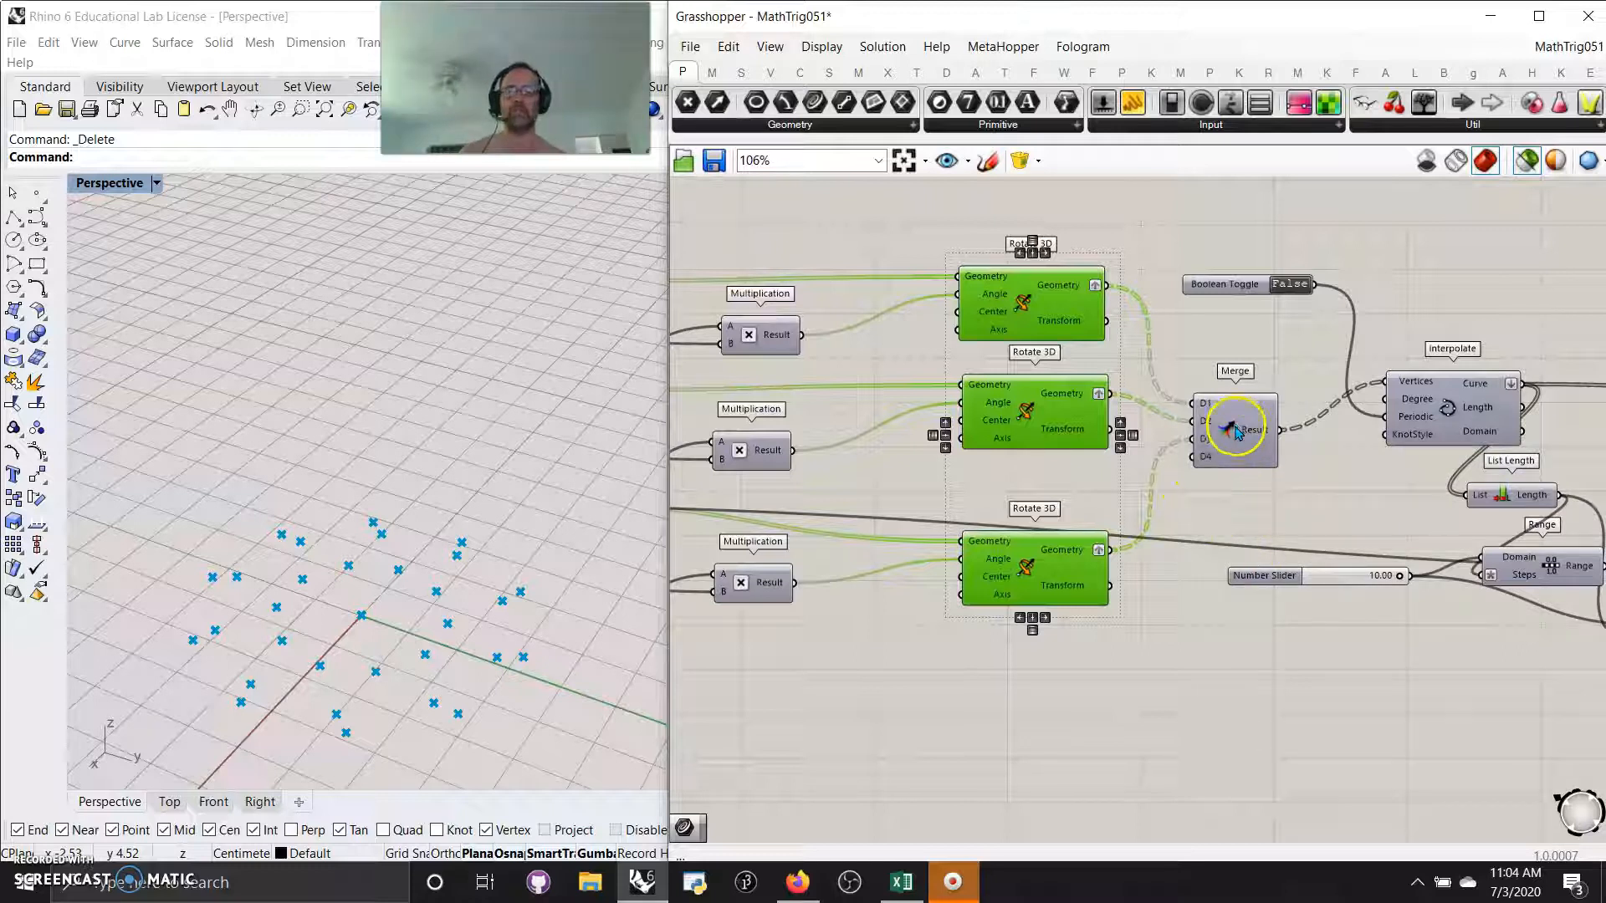
drag(1235, 430, 1240, 424)
click(1459, 407)
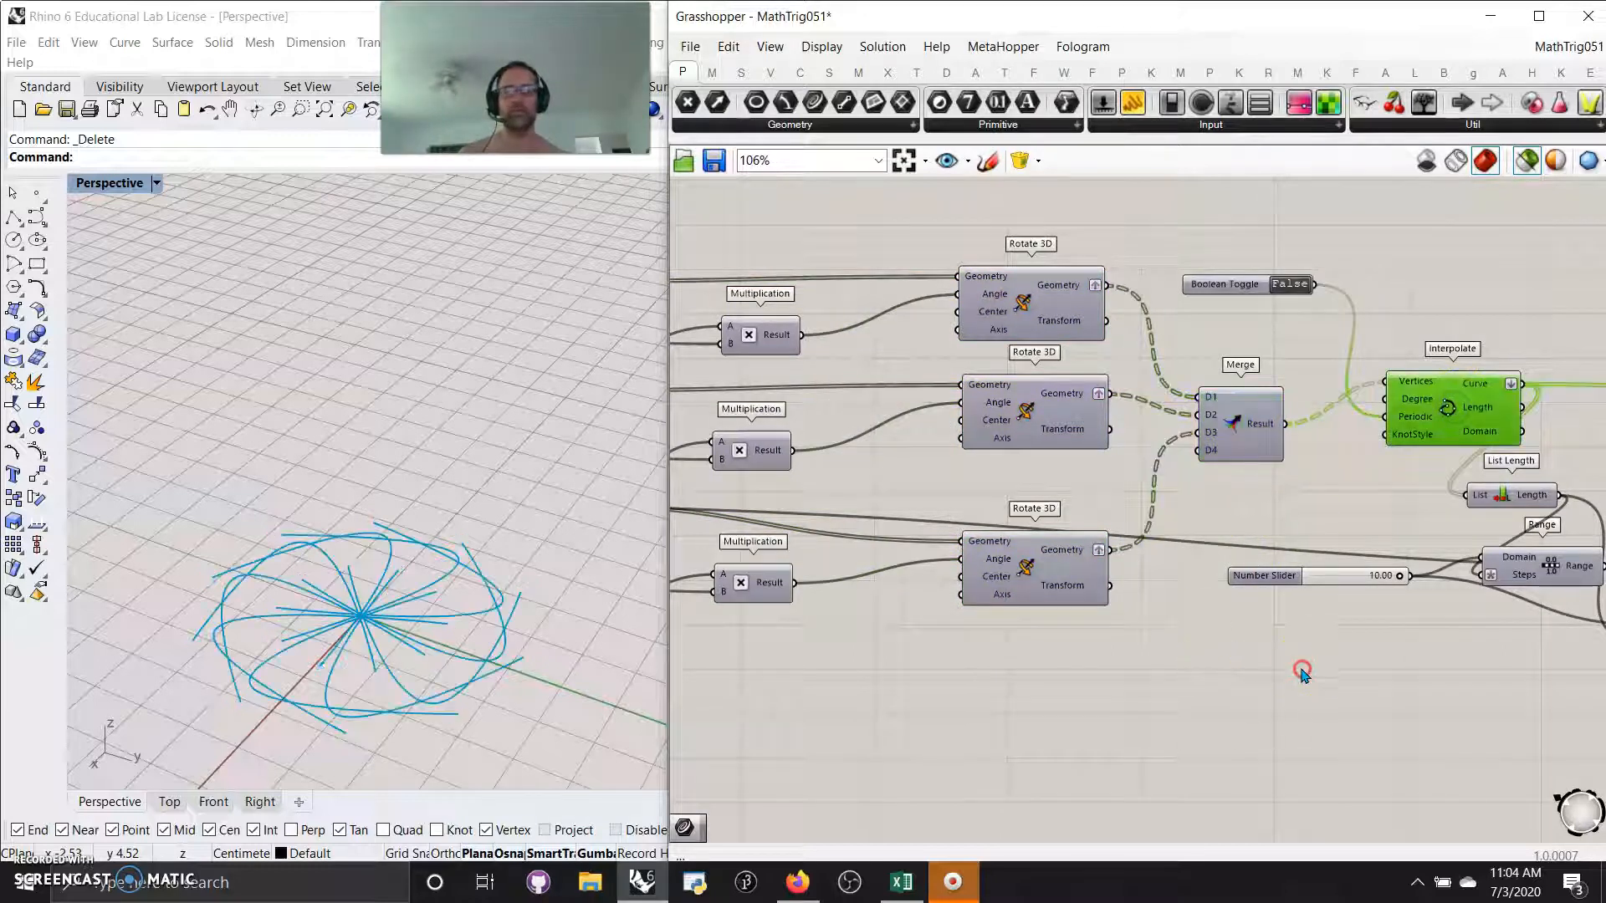
Switch the Boolean Toggle for the Interpolate component's Periodic input to True and back to False.
right_drag(1302, 673, 1219, 671)
double_click(1202, 277)
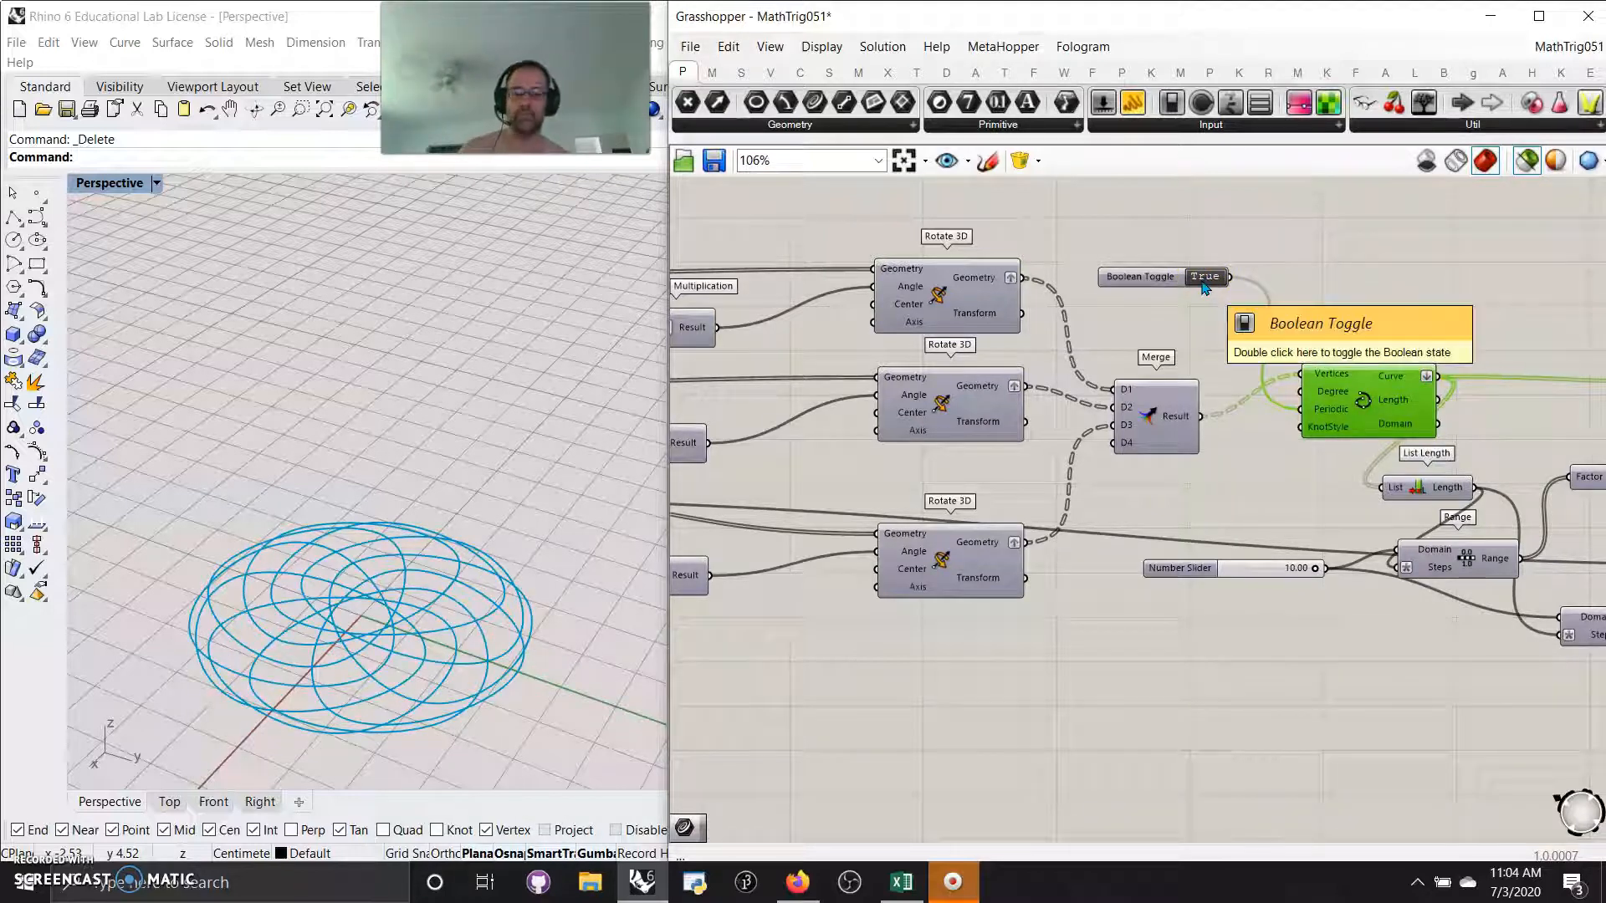
right_drag(1314, 610, 1112, 575)
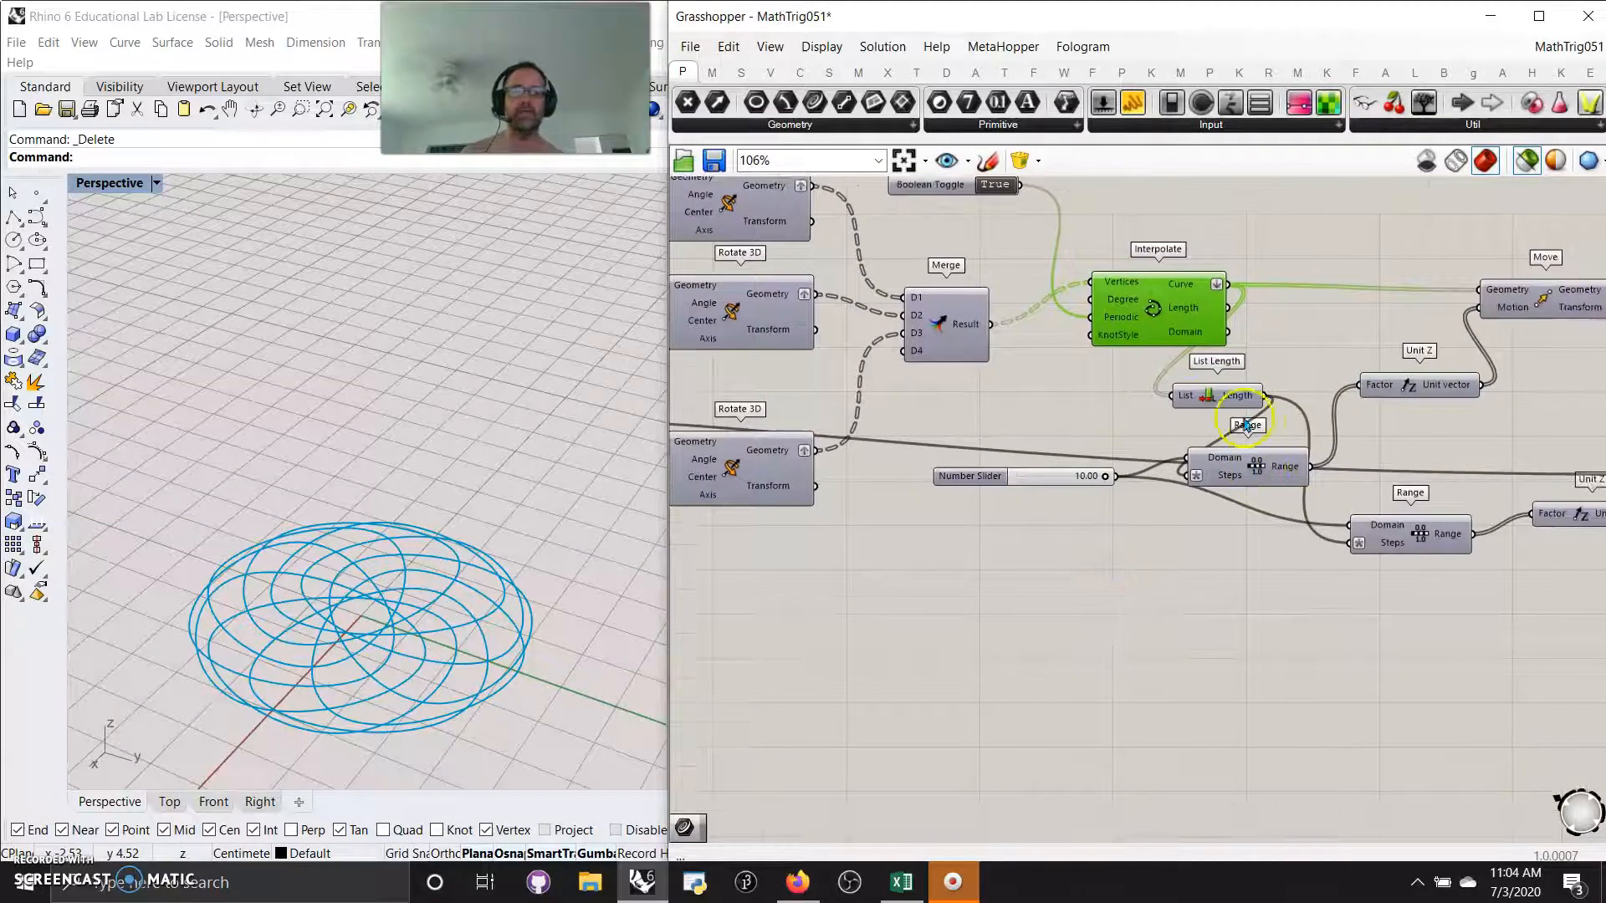
click(987, 187)
Preview the interpolated curves moved along the Z axis and the surface lofted through them.
right_drag(1156, 536, 987, 669)
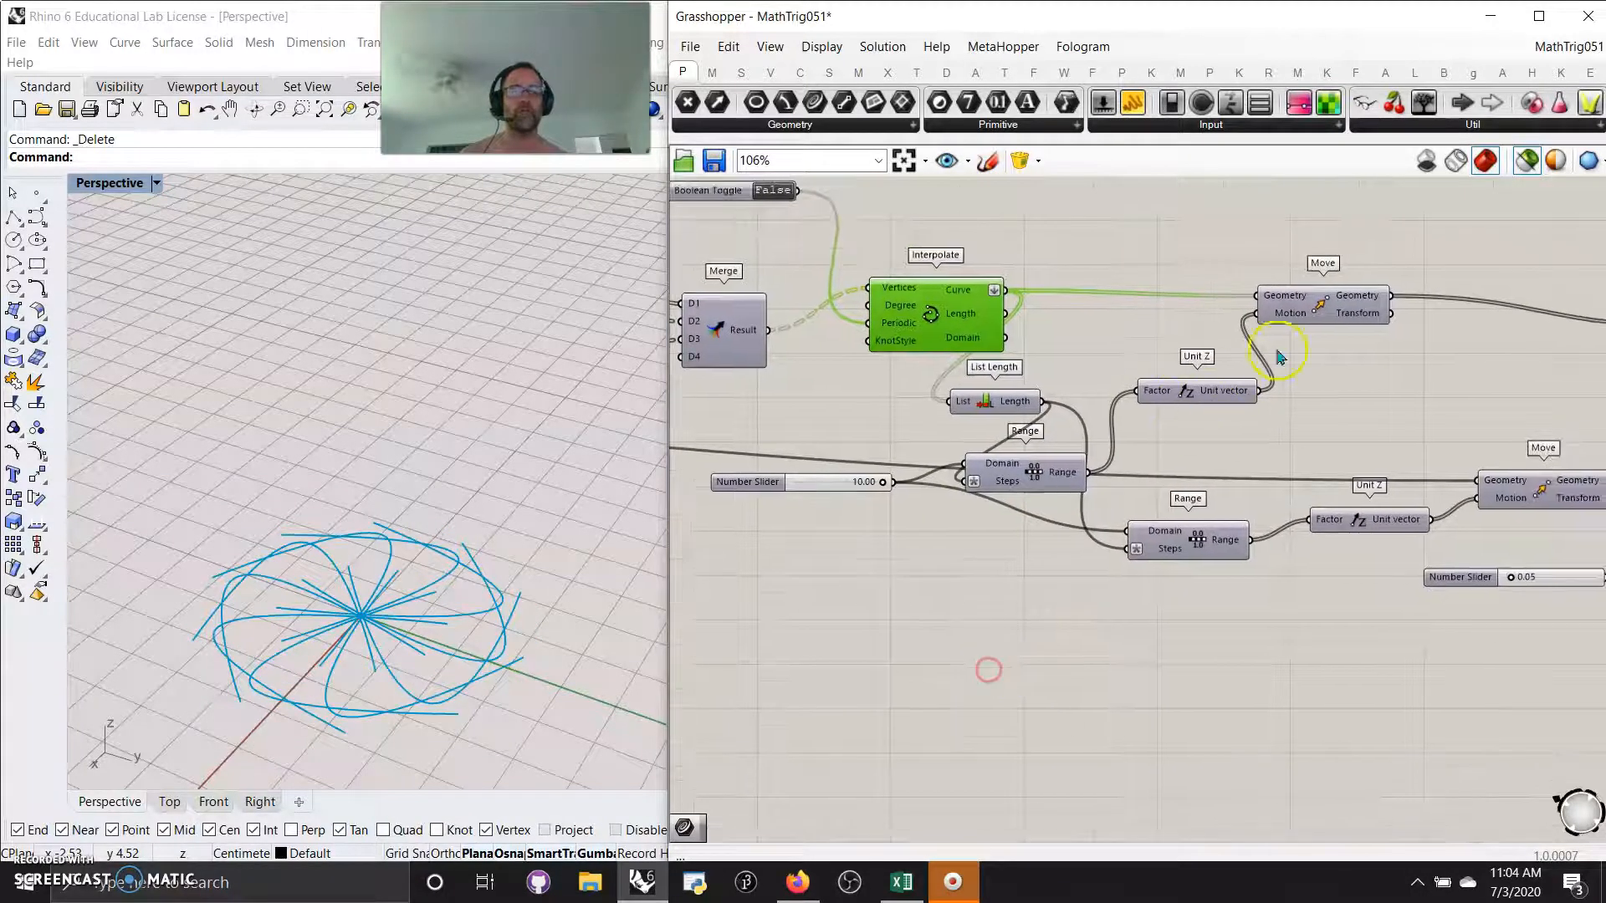
click(1310, 322)
mouse_move(416, 504)
right_down()
mouse_move(430, 537)
mouse_move(437, 504)
mouse_move(449, 560)
right_up()
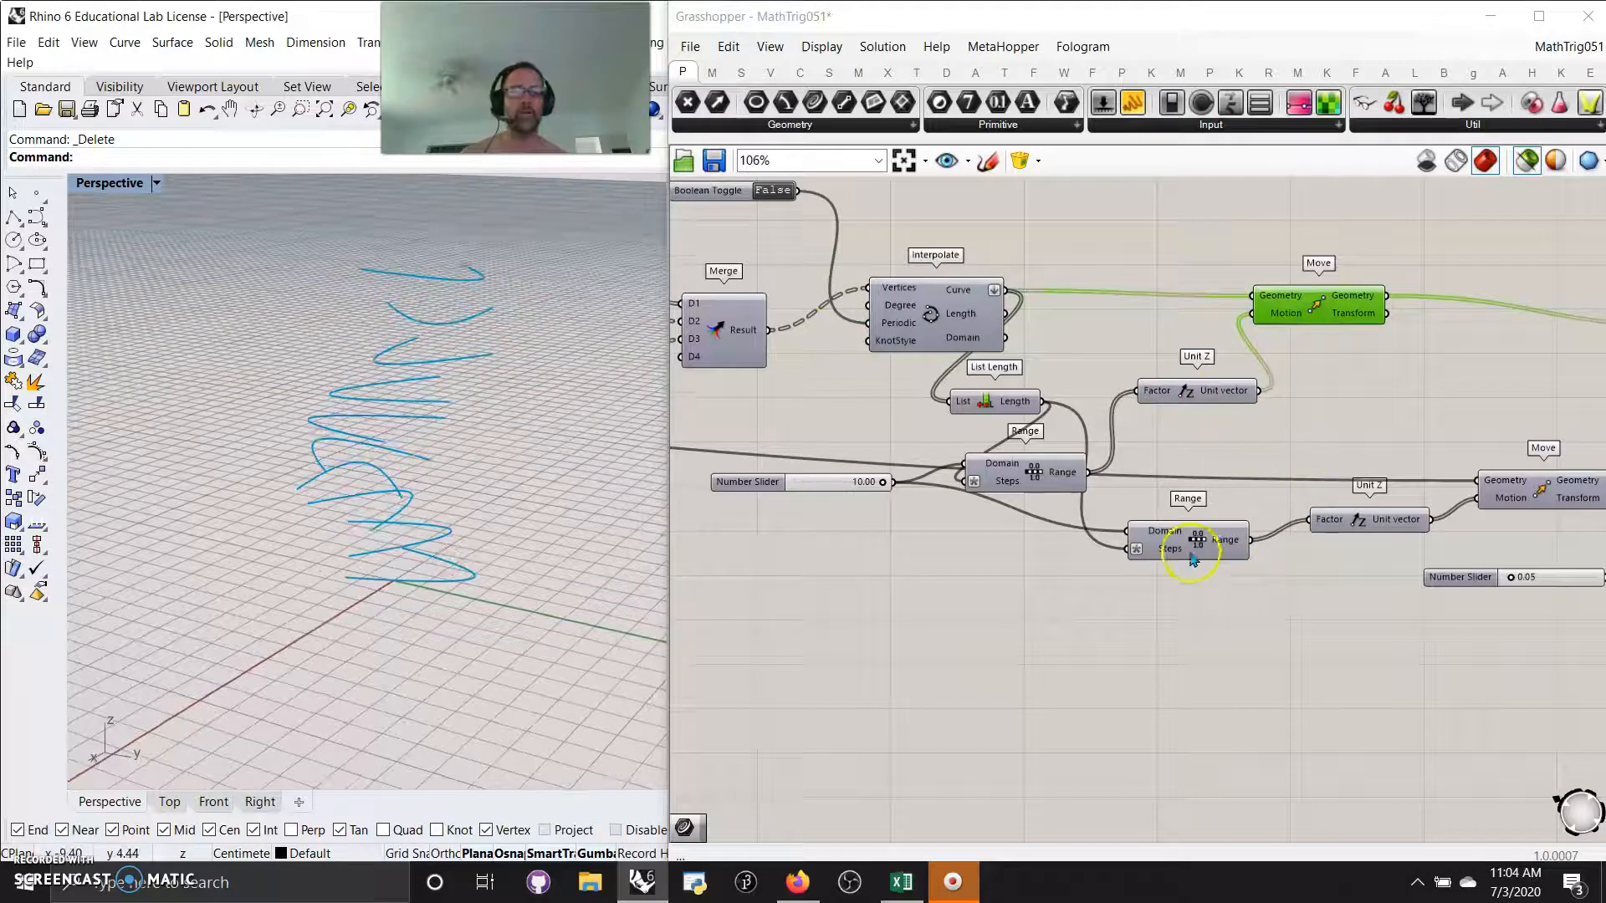
right_drag(1279, 574, 968, 619)
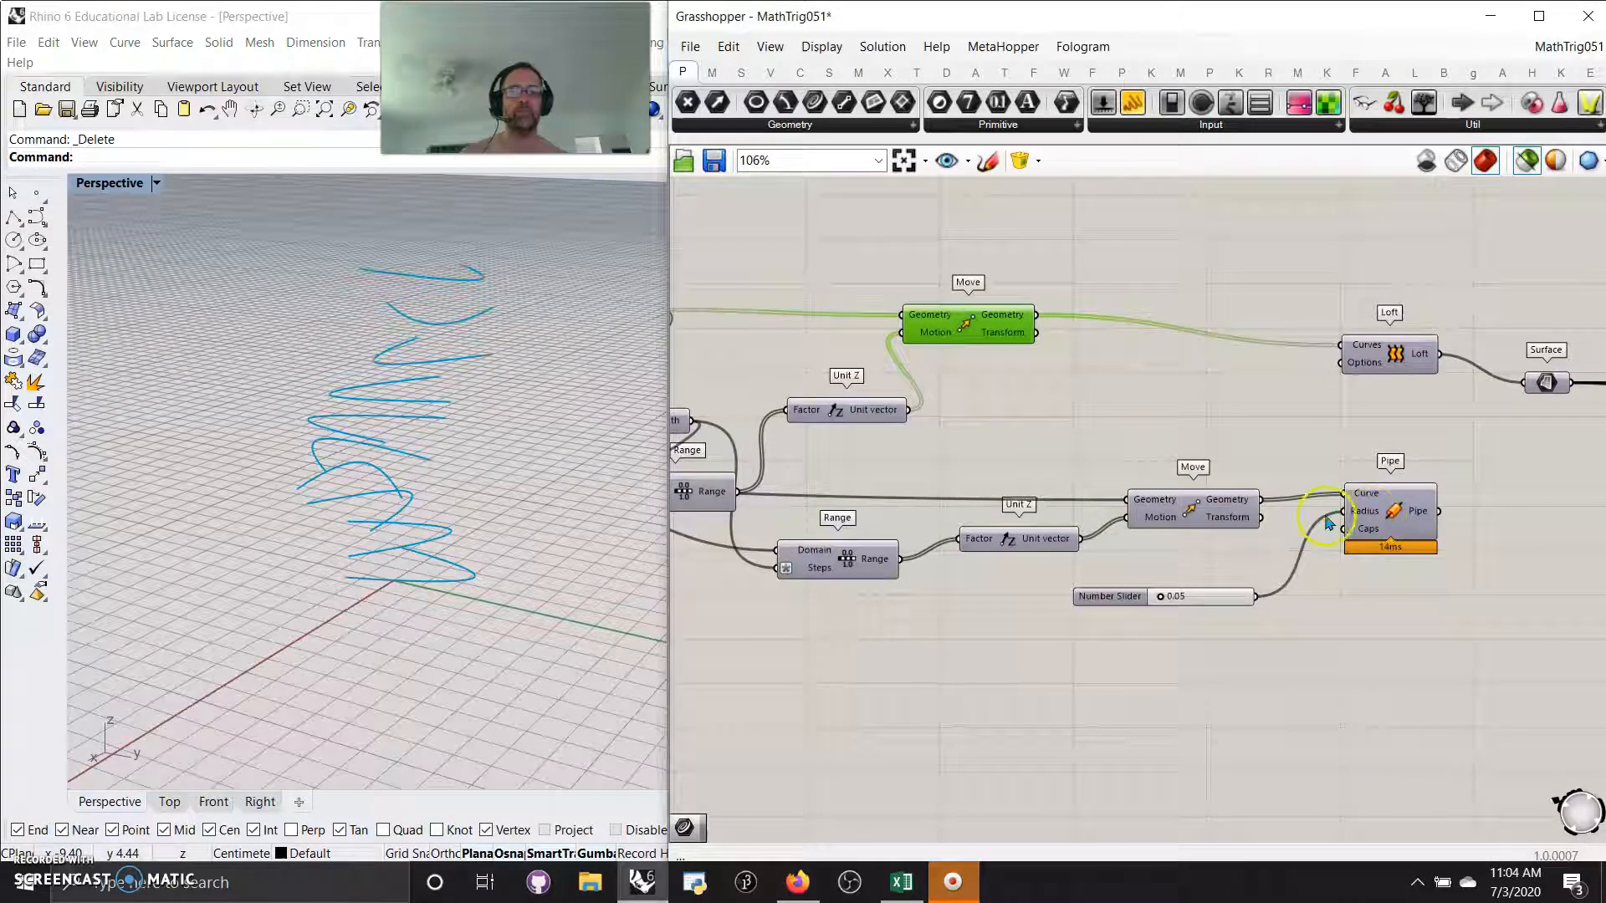
click(1384, 361)
right_drag(513, 477, 449, 521)
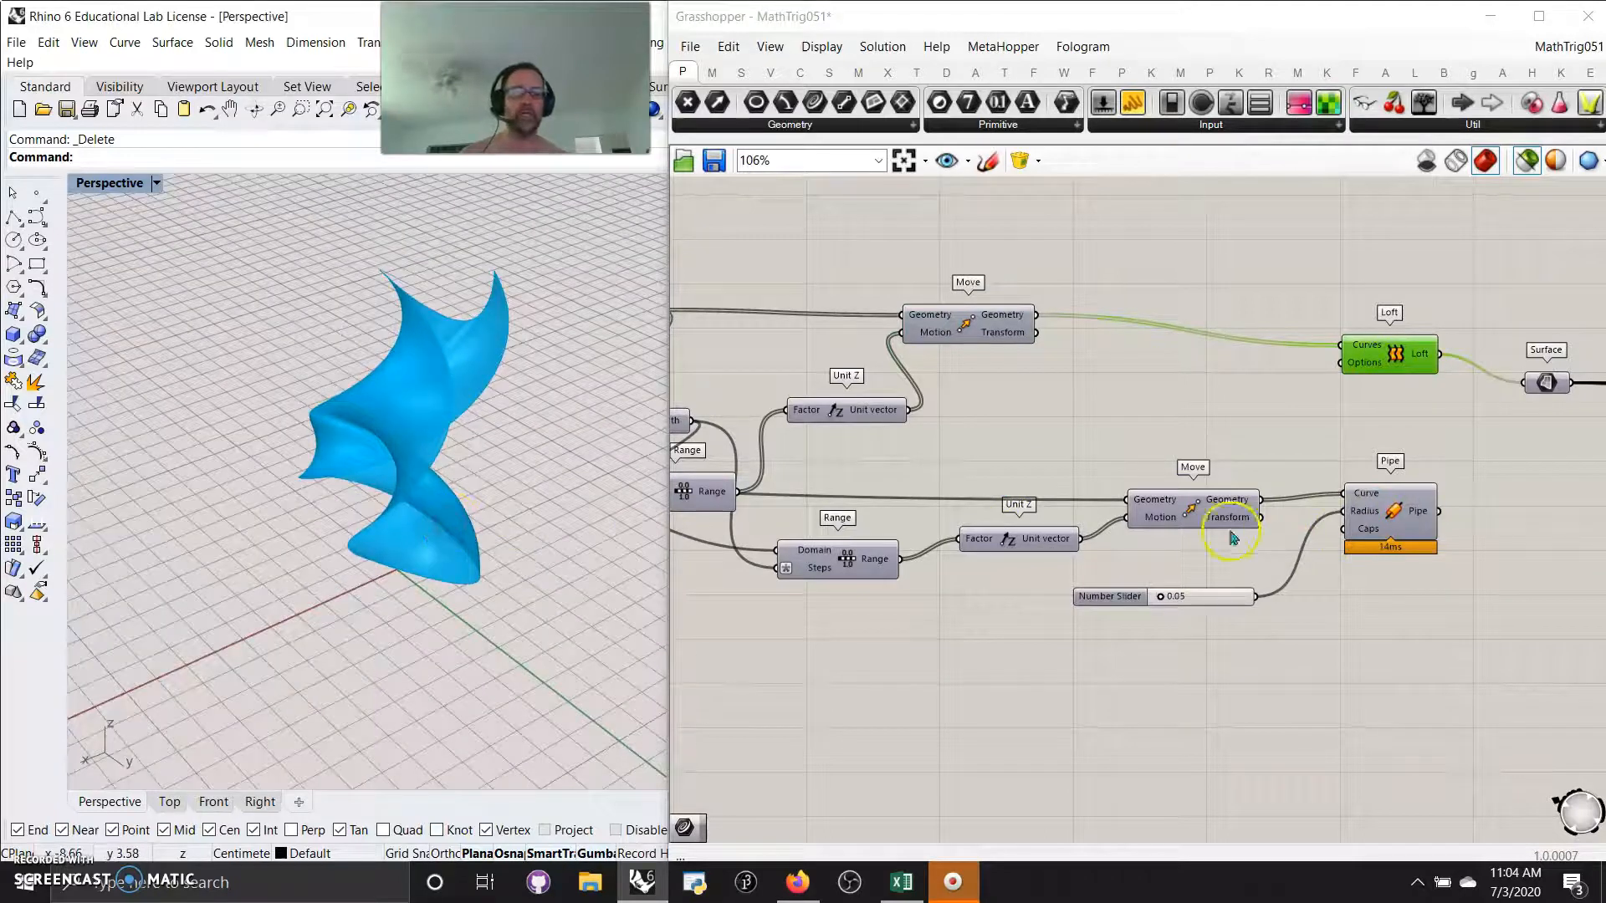
Preview the second Move component's stacked curves and the Pipe component's output, and clear the selection.
click(1192, 518)
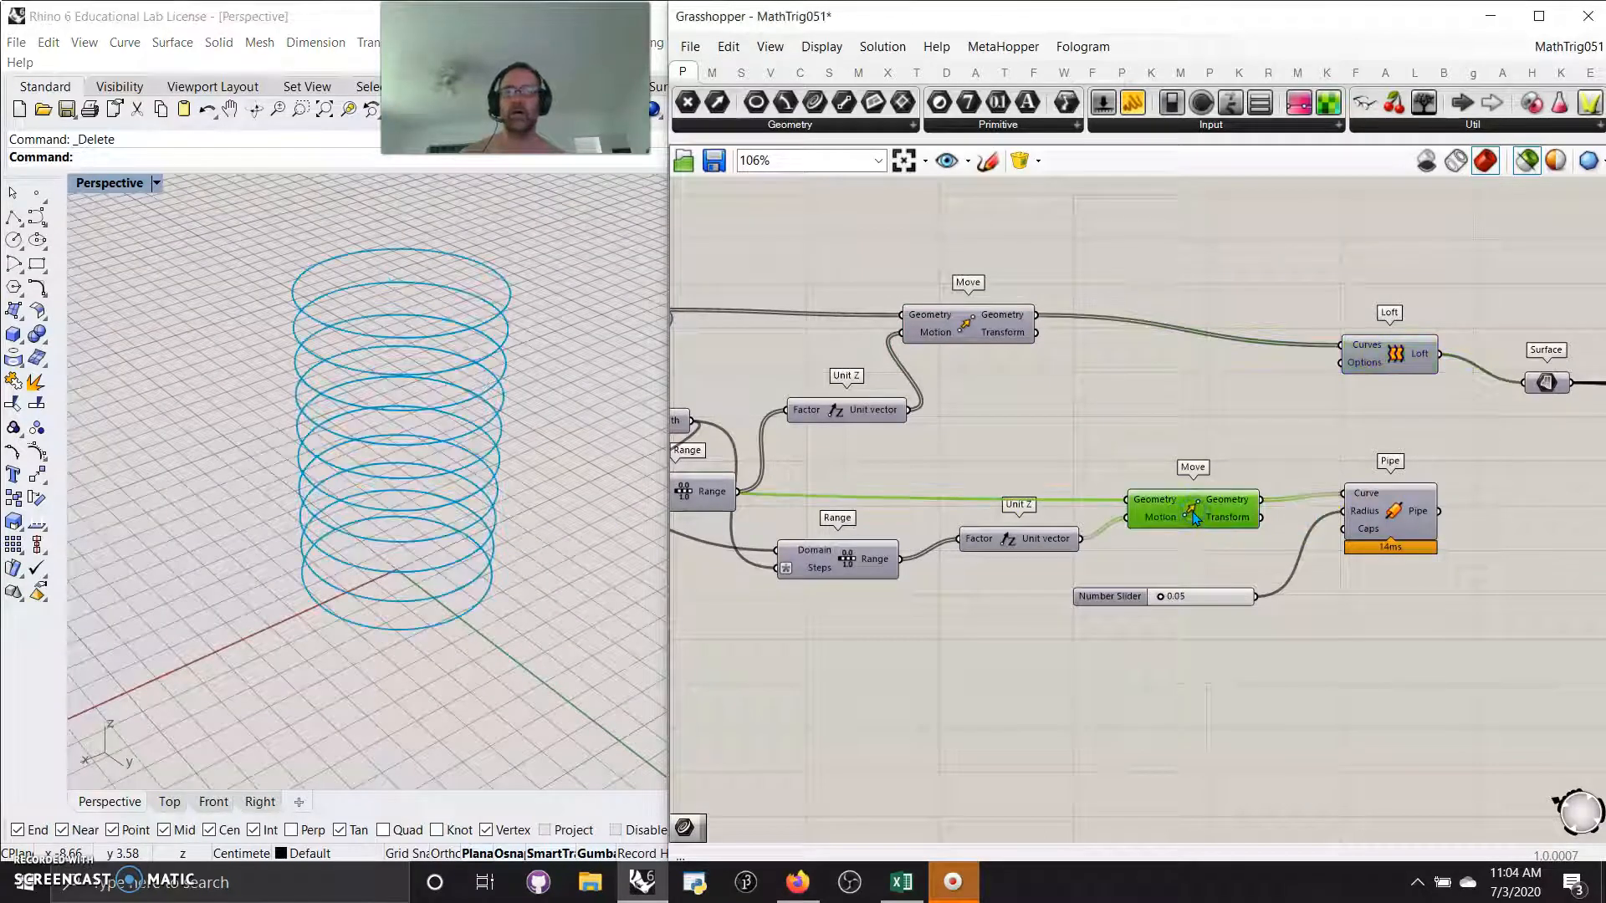
click(1391, 513)
right_drag(422, 515, 423, 491)
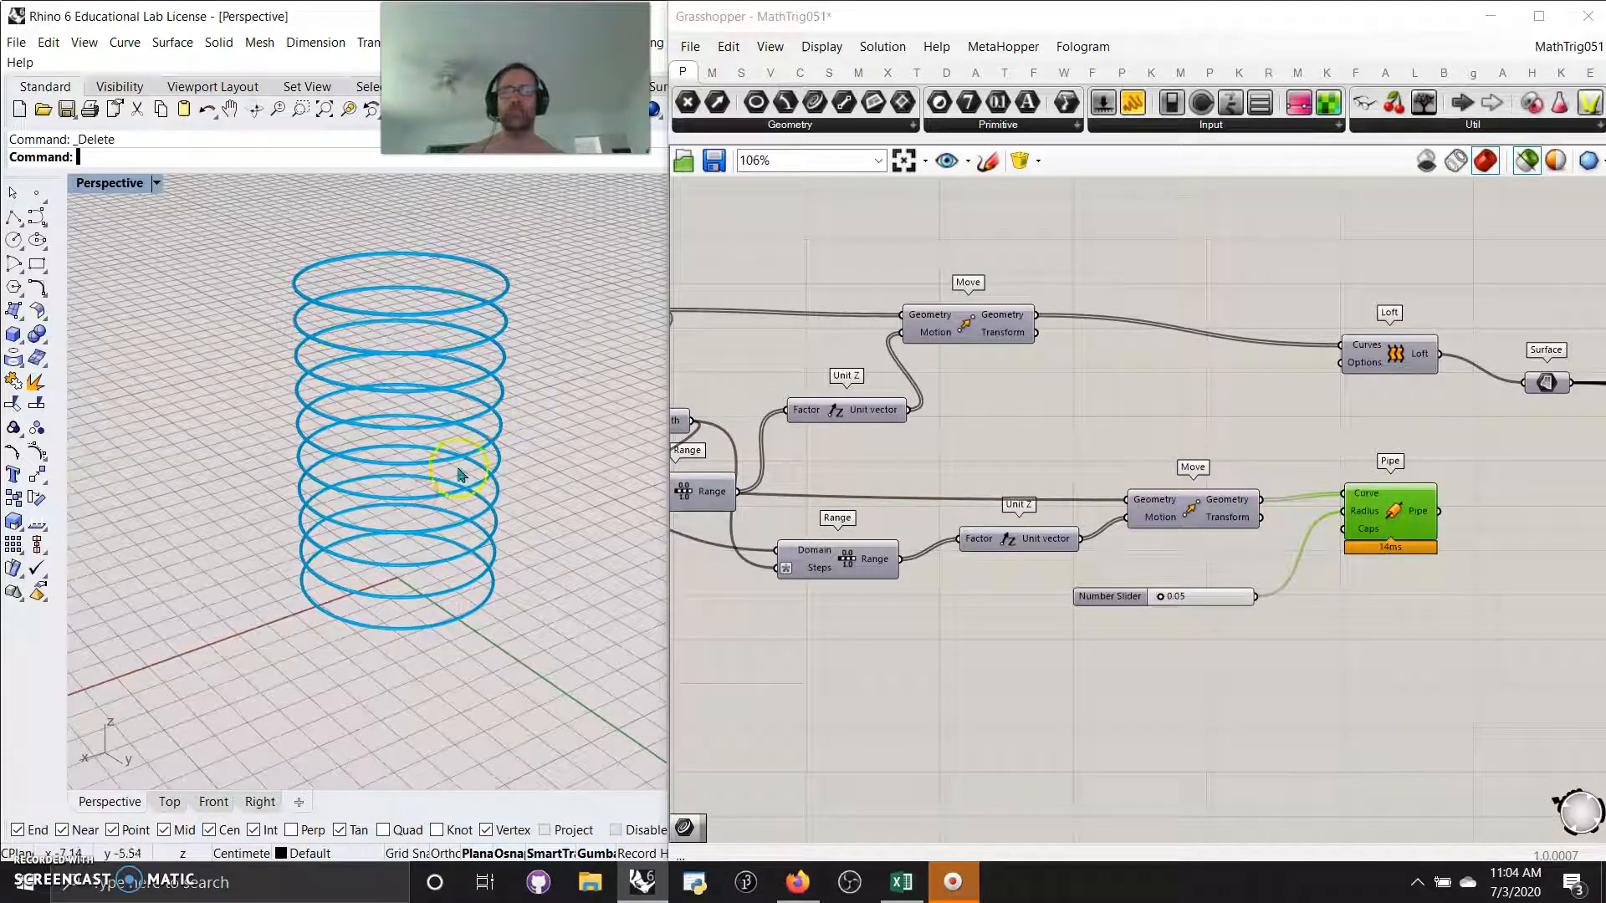
right_drag(1324, 669, 1212, 713)
click(1270, 477)
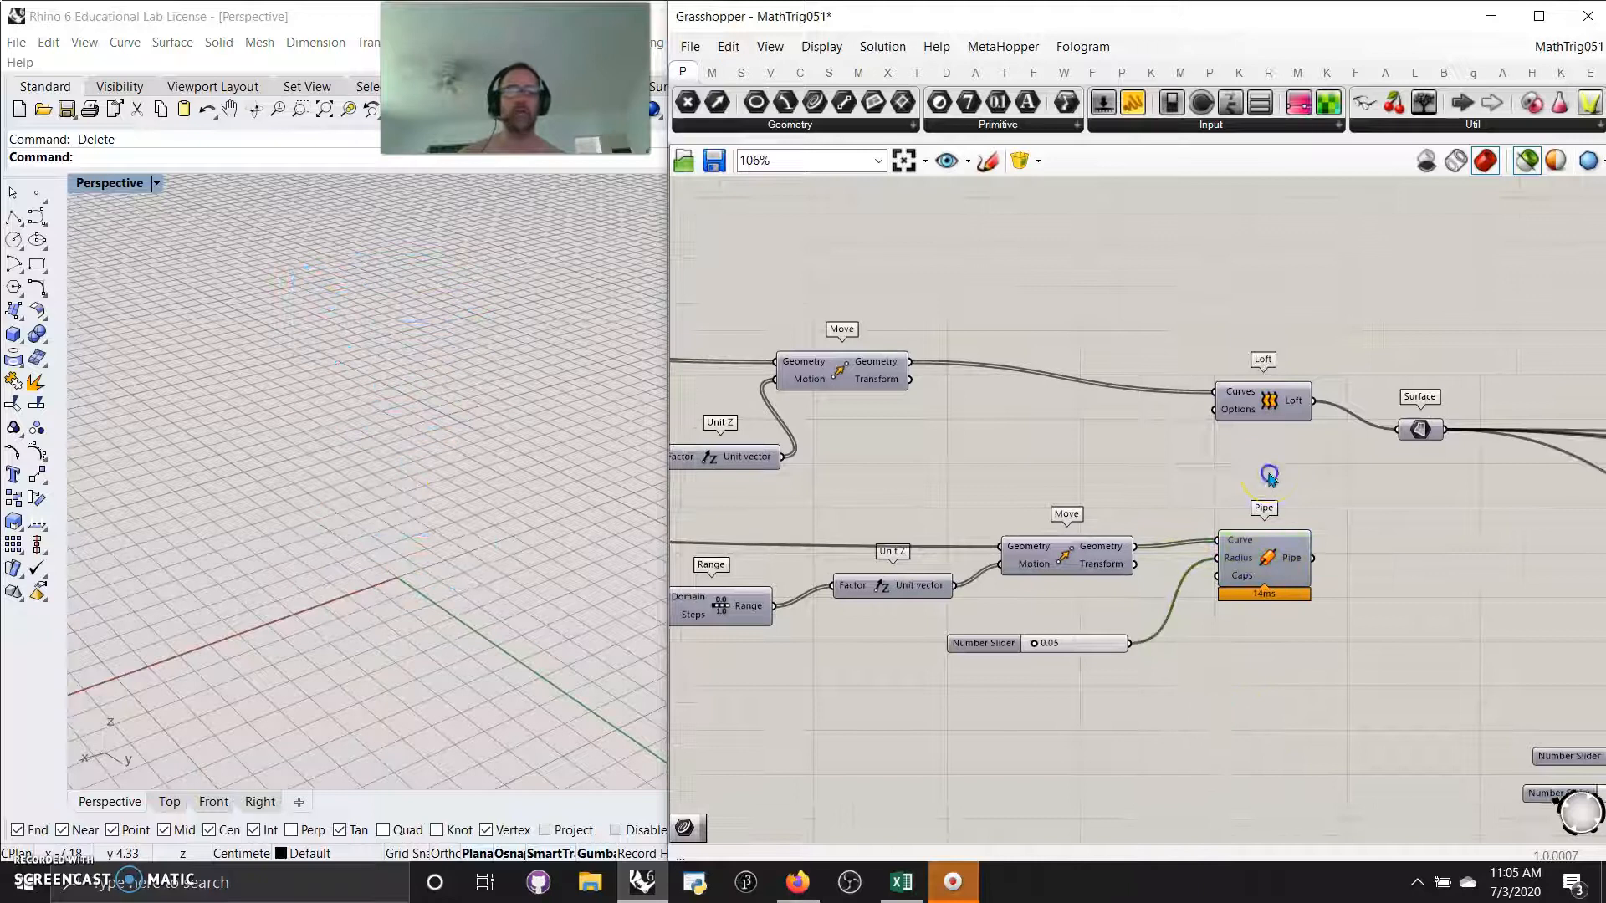
Preview the lofted surface again at the Loft component and at the Surface container it feeds.
click(1267, 410)
right_drag(1455, 537, 1118, 577)
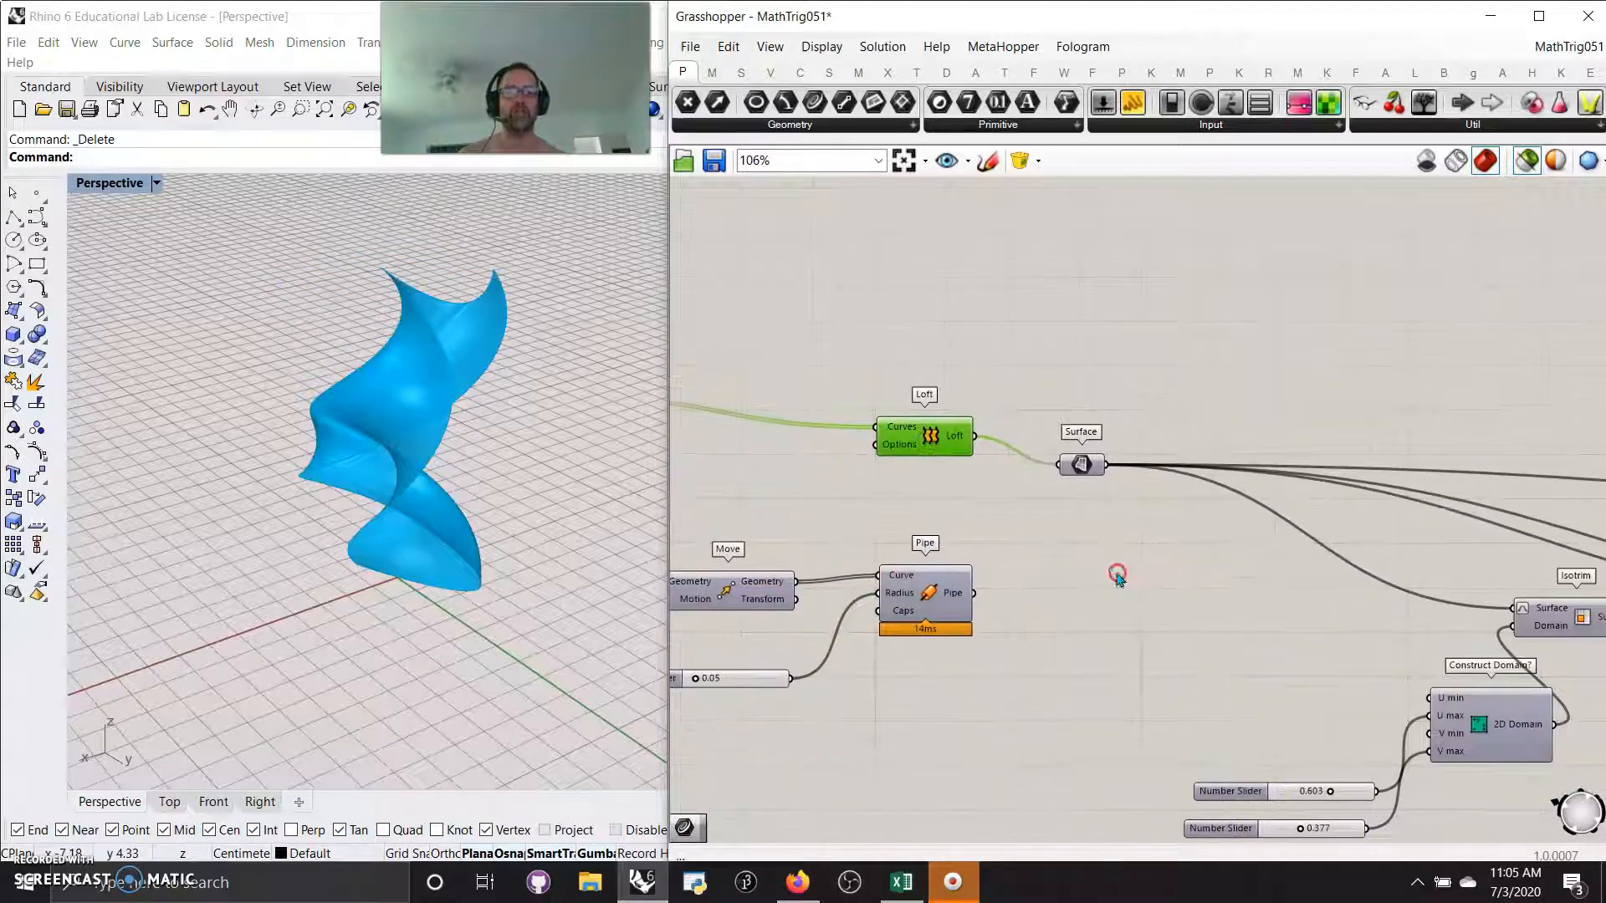
click(1081, 466)
Follow the Isotrim and List Item chain and preview the Surface Closest Point and Evaluate Surface components.
right_drag(1236, 656, 861, 522)
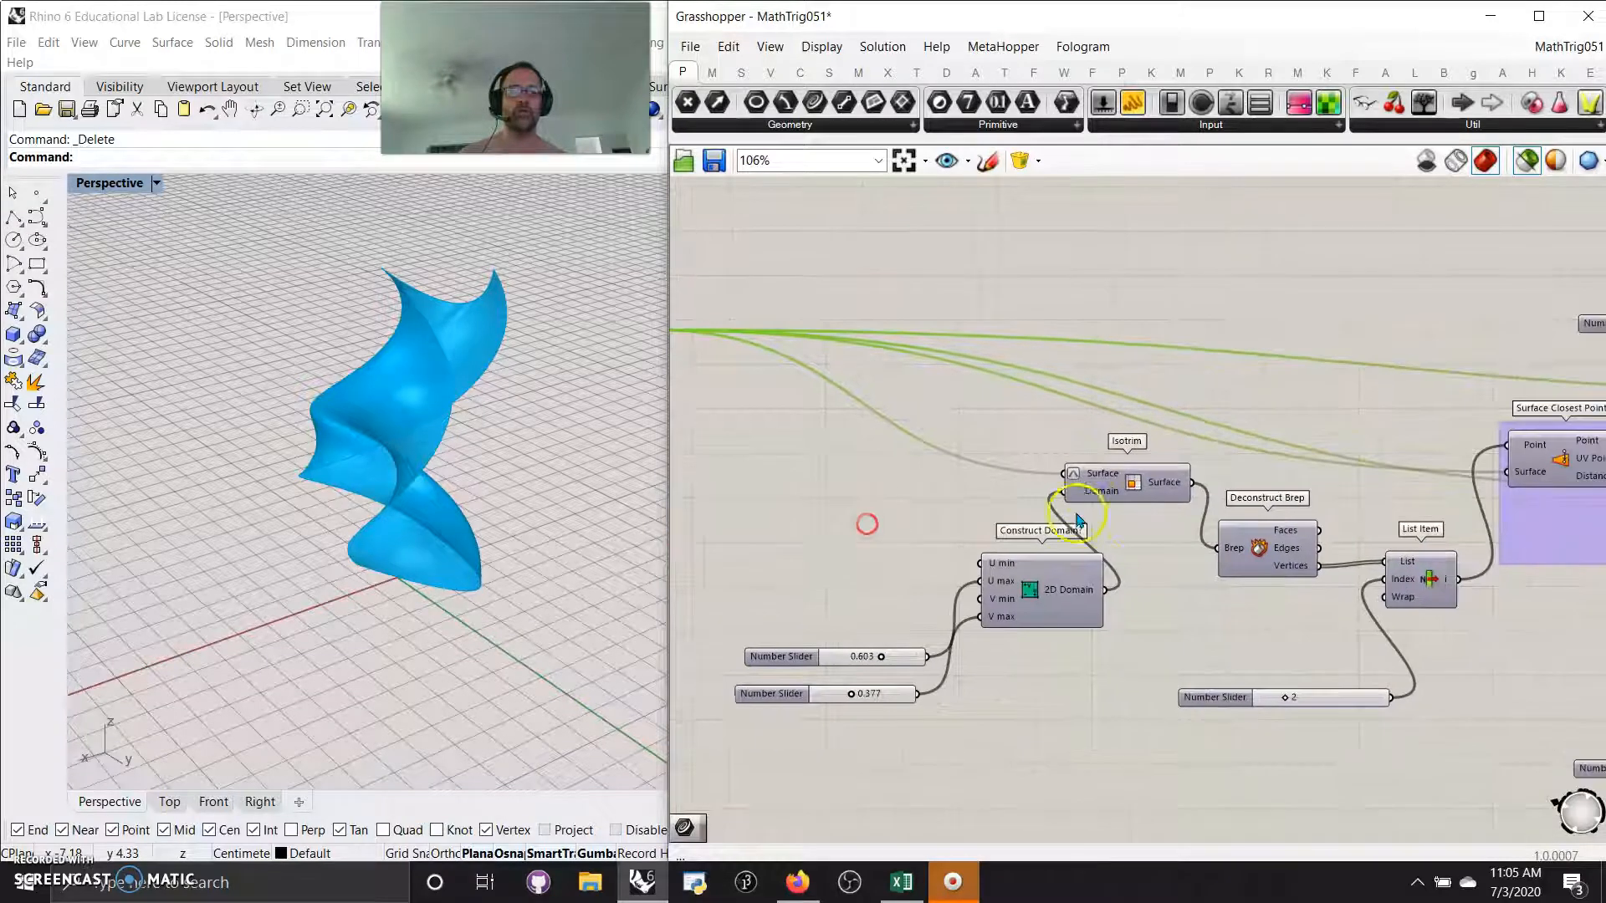
right_drag(1262, 638, 942, 650)
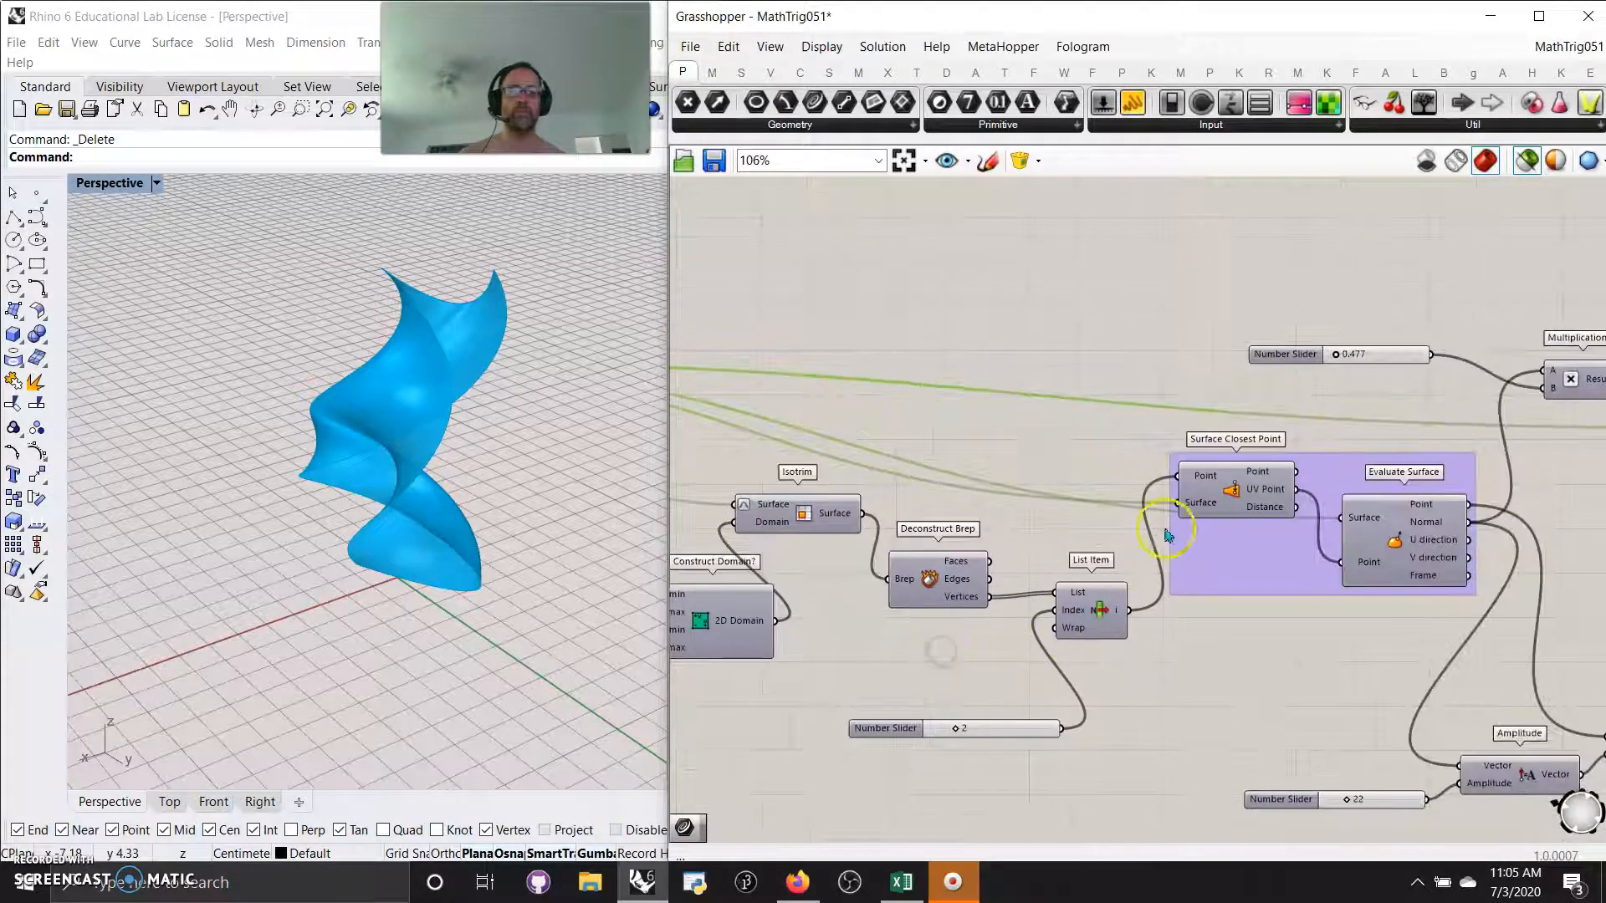
click(1232, 491)
right_drag(1272, 645, 1070, 721)
drag(1184, 561, 1187, 493)
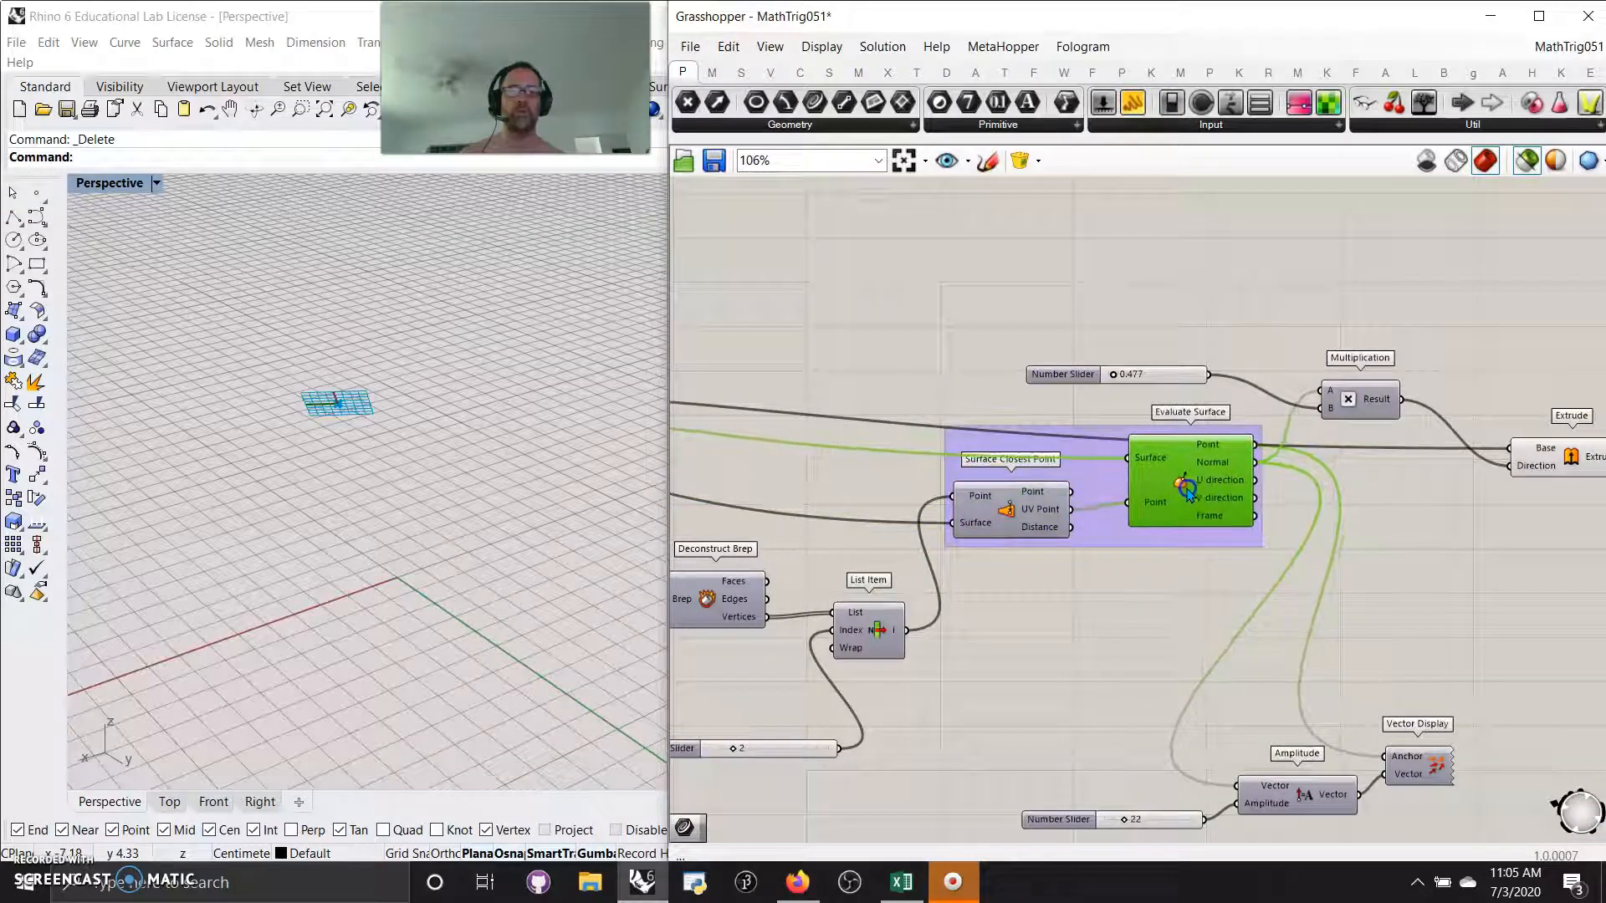
Preview the lofted surface thickened along its evaluated normal by the Extrude component.
right_drag(1174, 608, 995, 716)
click(1413, 539)
right_drag(412, 465, 459, 474)
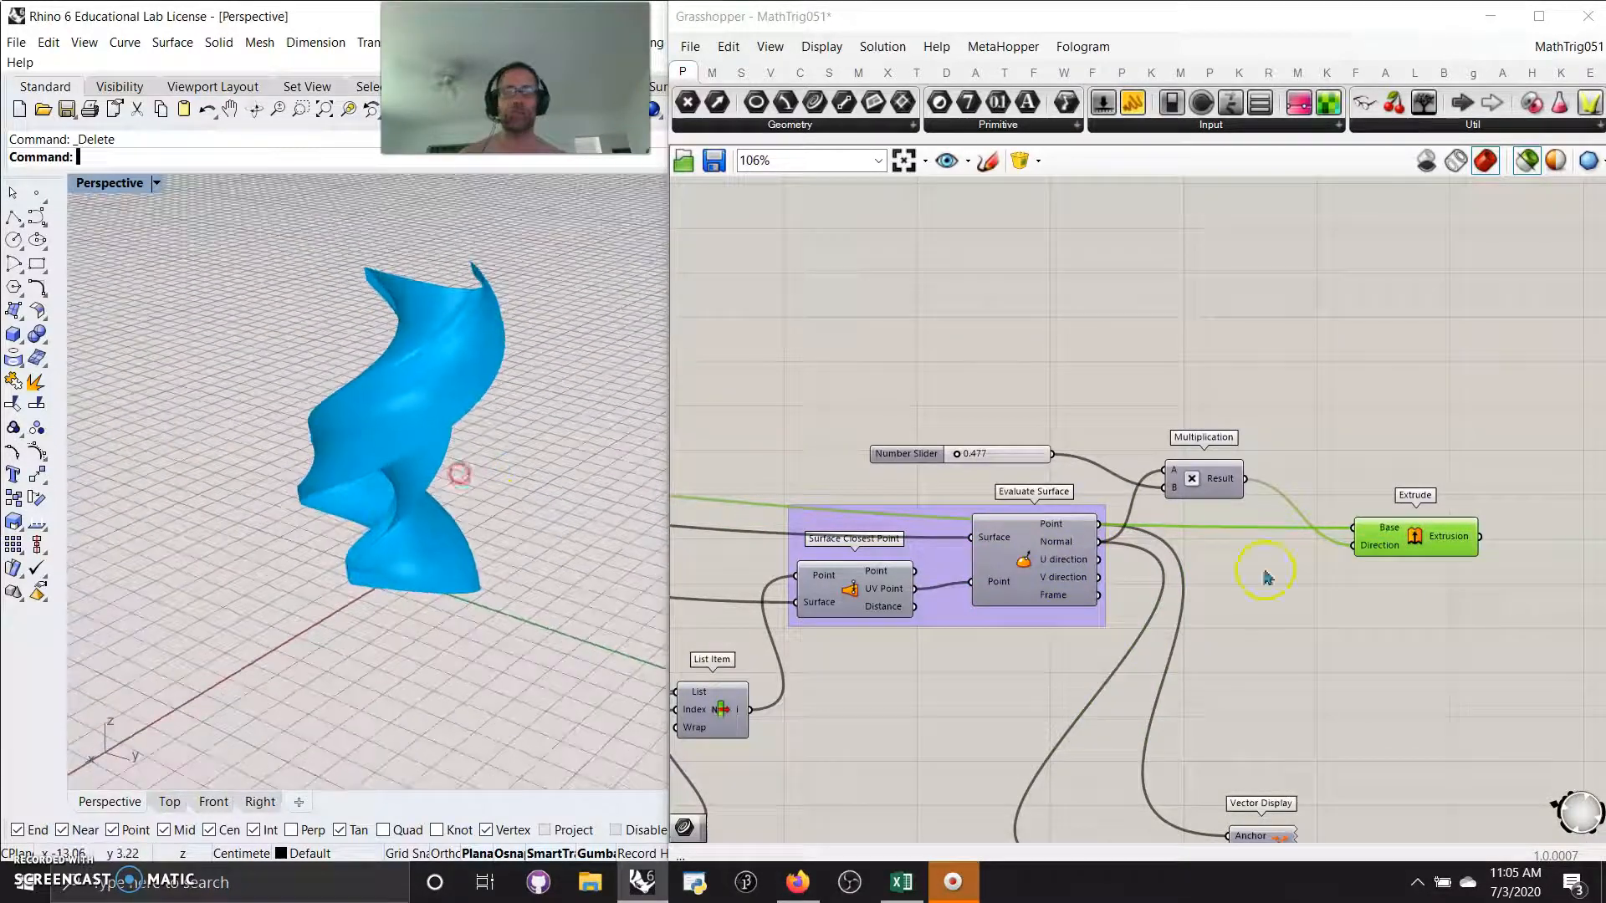
click(1448, 537)
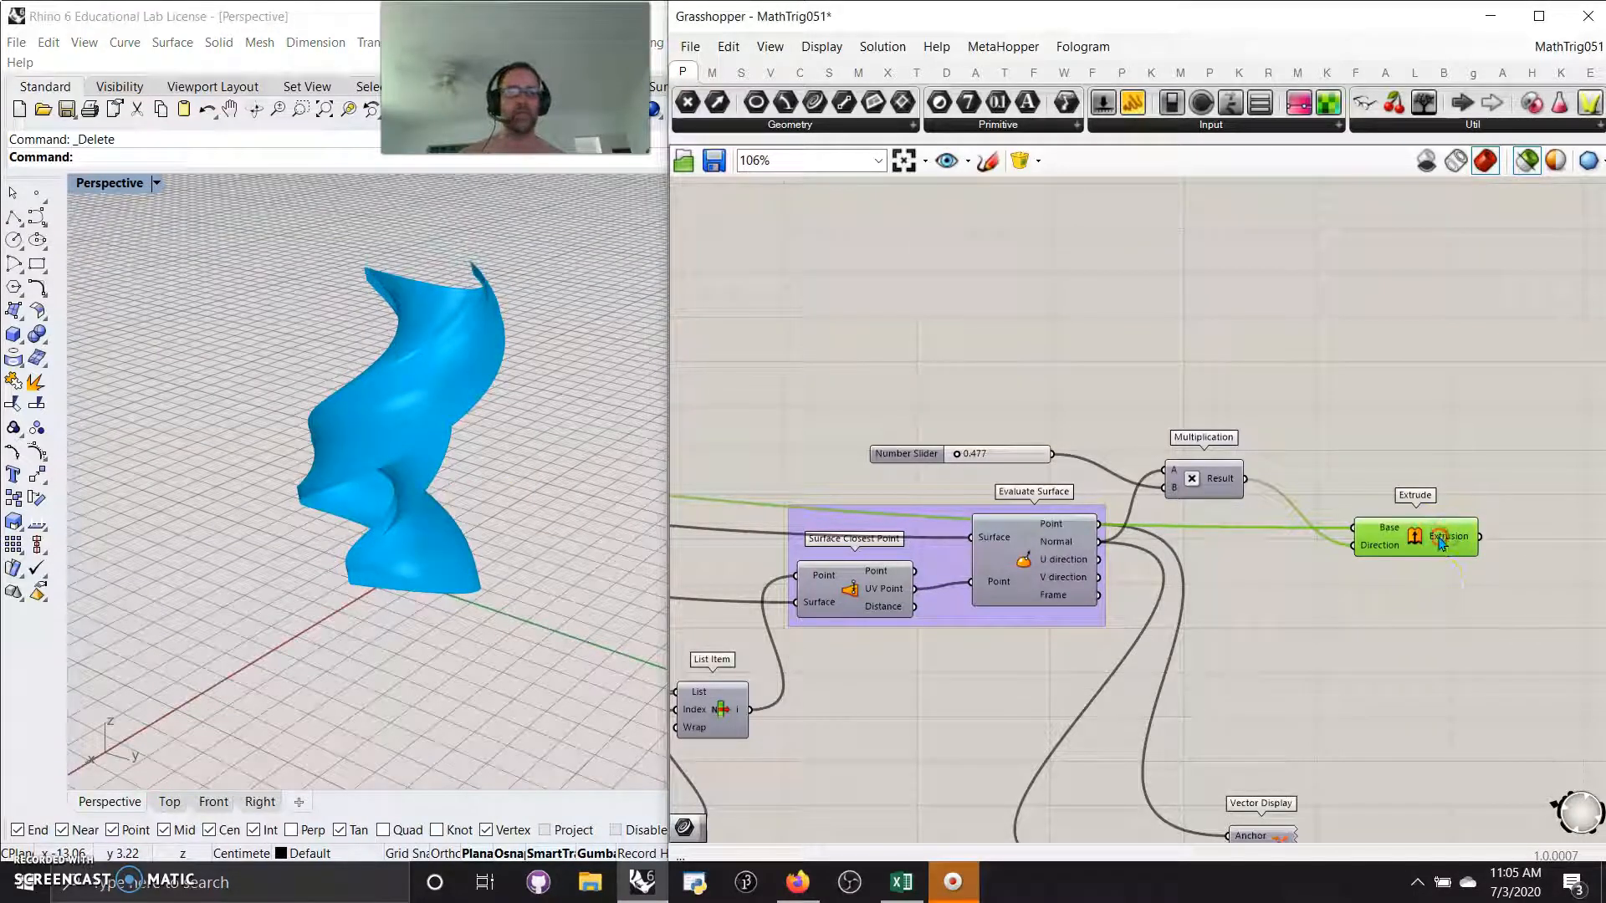
Bake the extrusion with the default attributes, and turn off the selected-only preview with nothing selected.
right_click(1440, 543)
click(1473, 574)
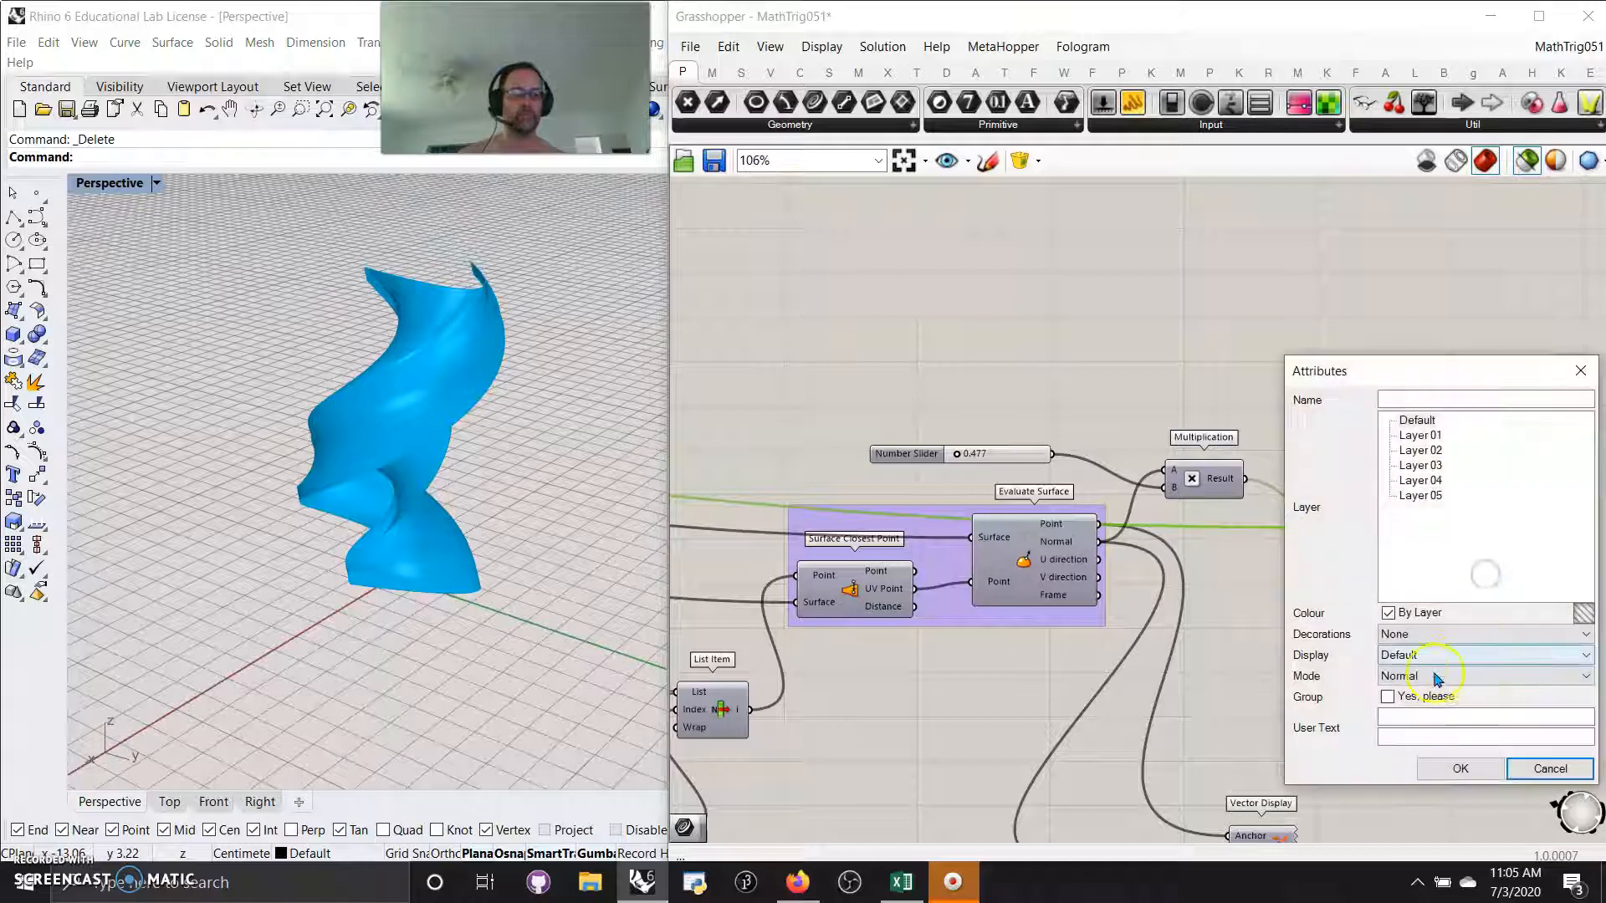
click(1457, 766)
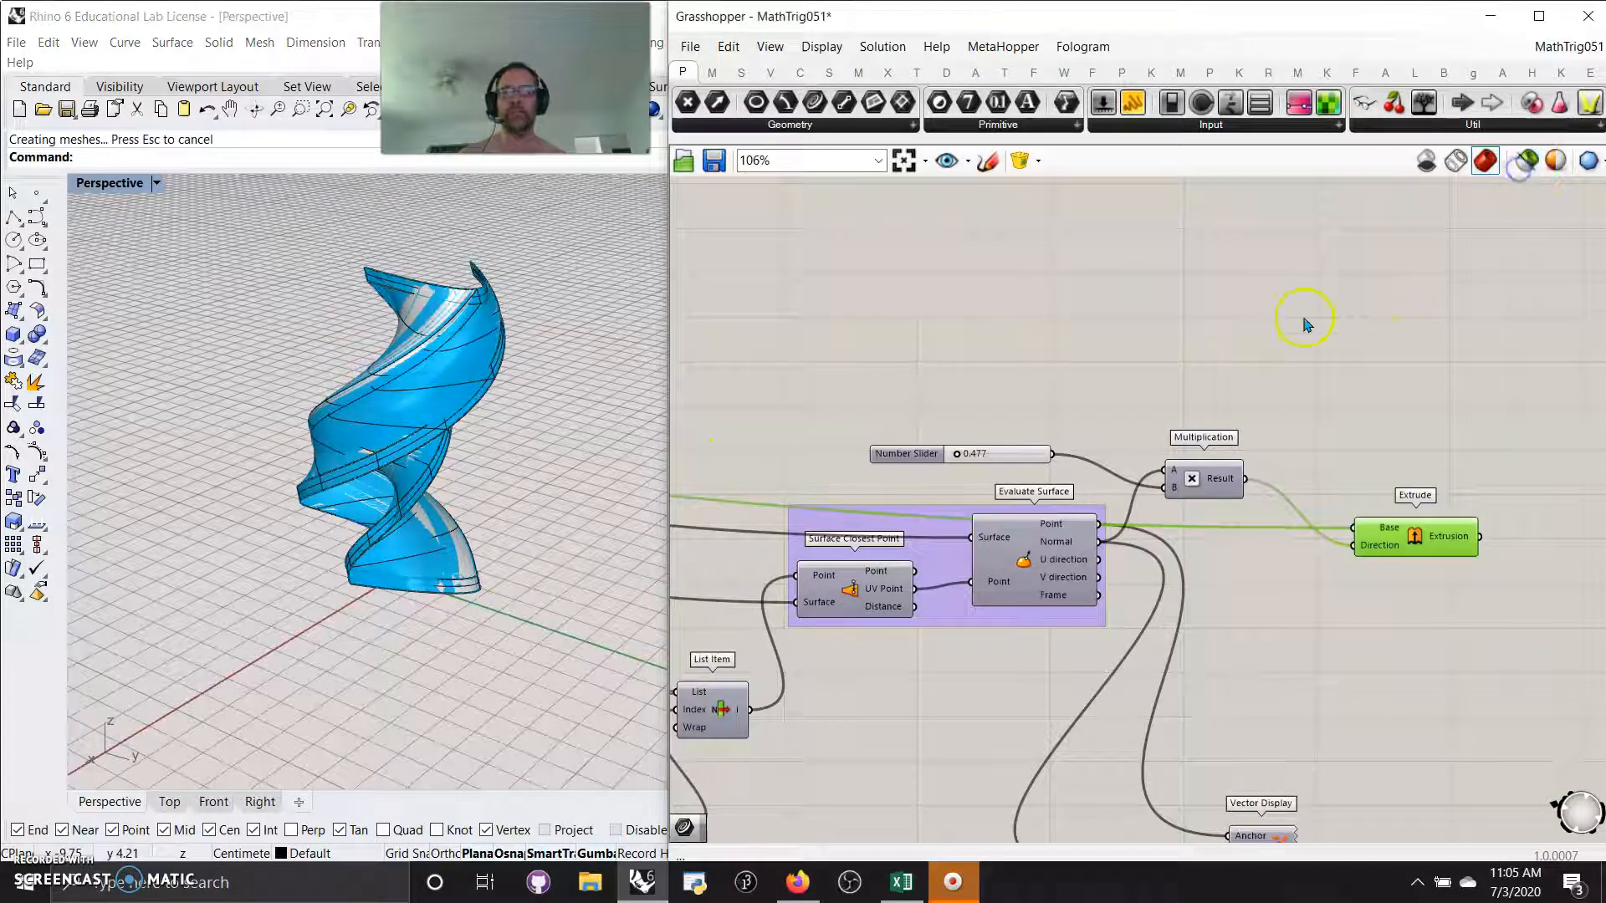
click(1412, 313)
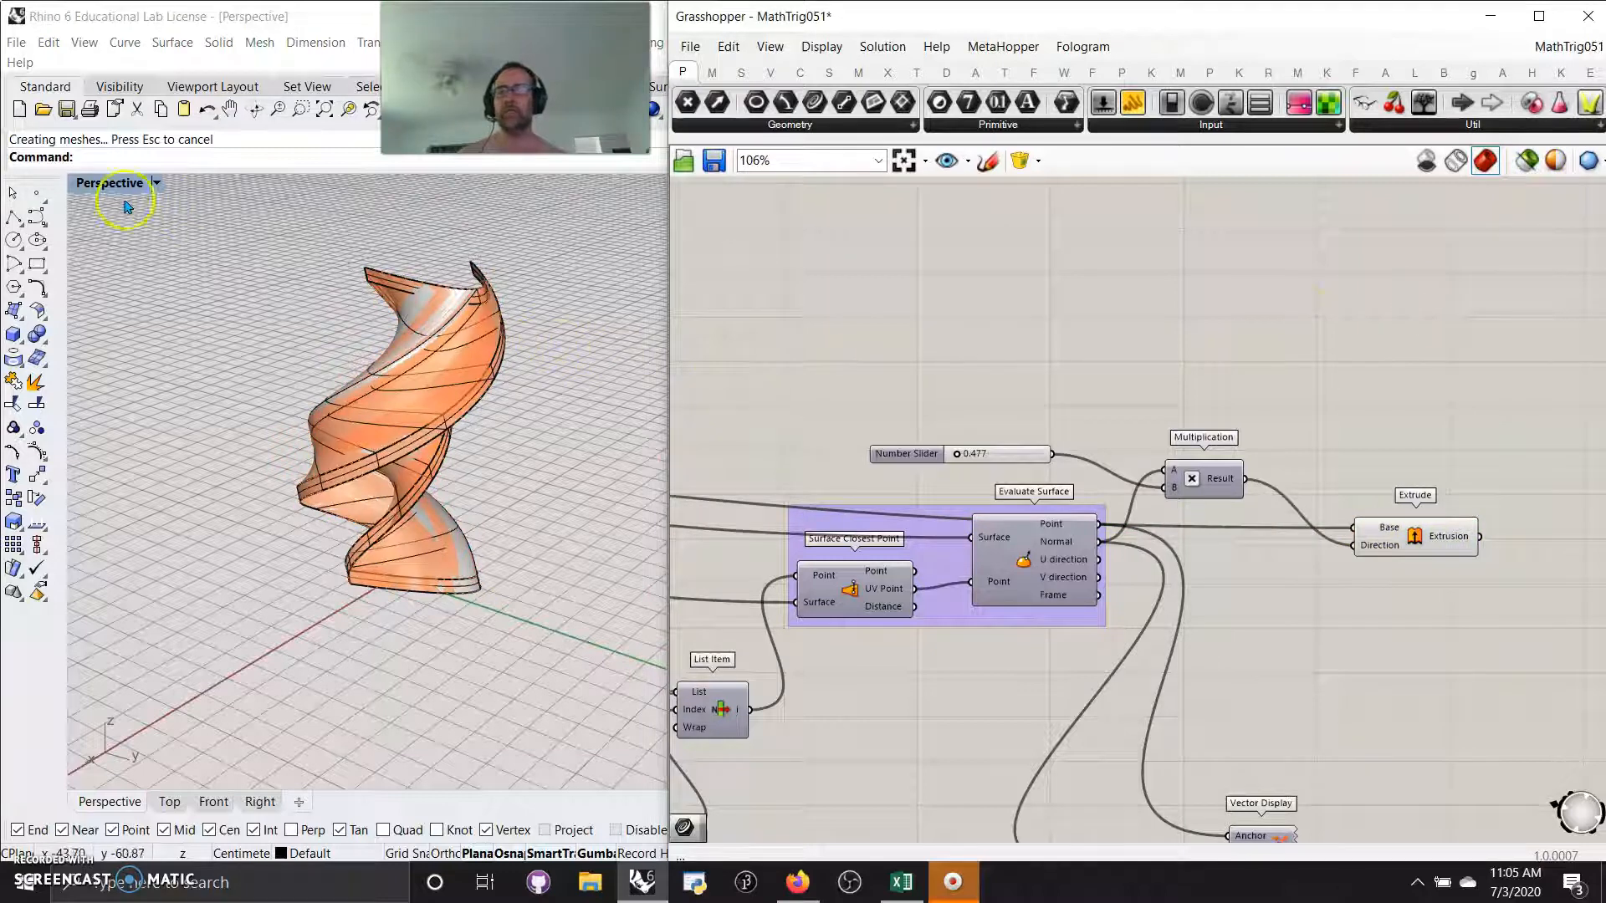
Set the Perspective viewport to Rendered display and fit the baked twisted form in view.
click(113, 183)
click(125, 273)
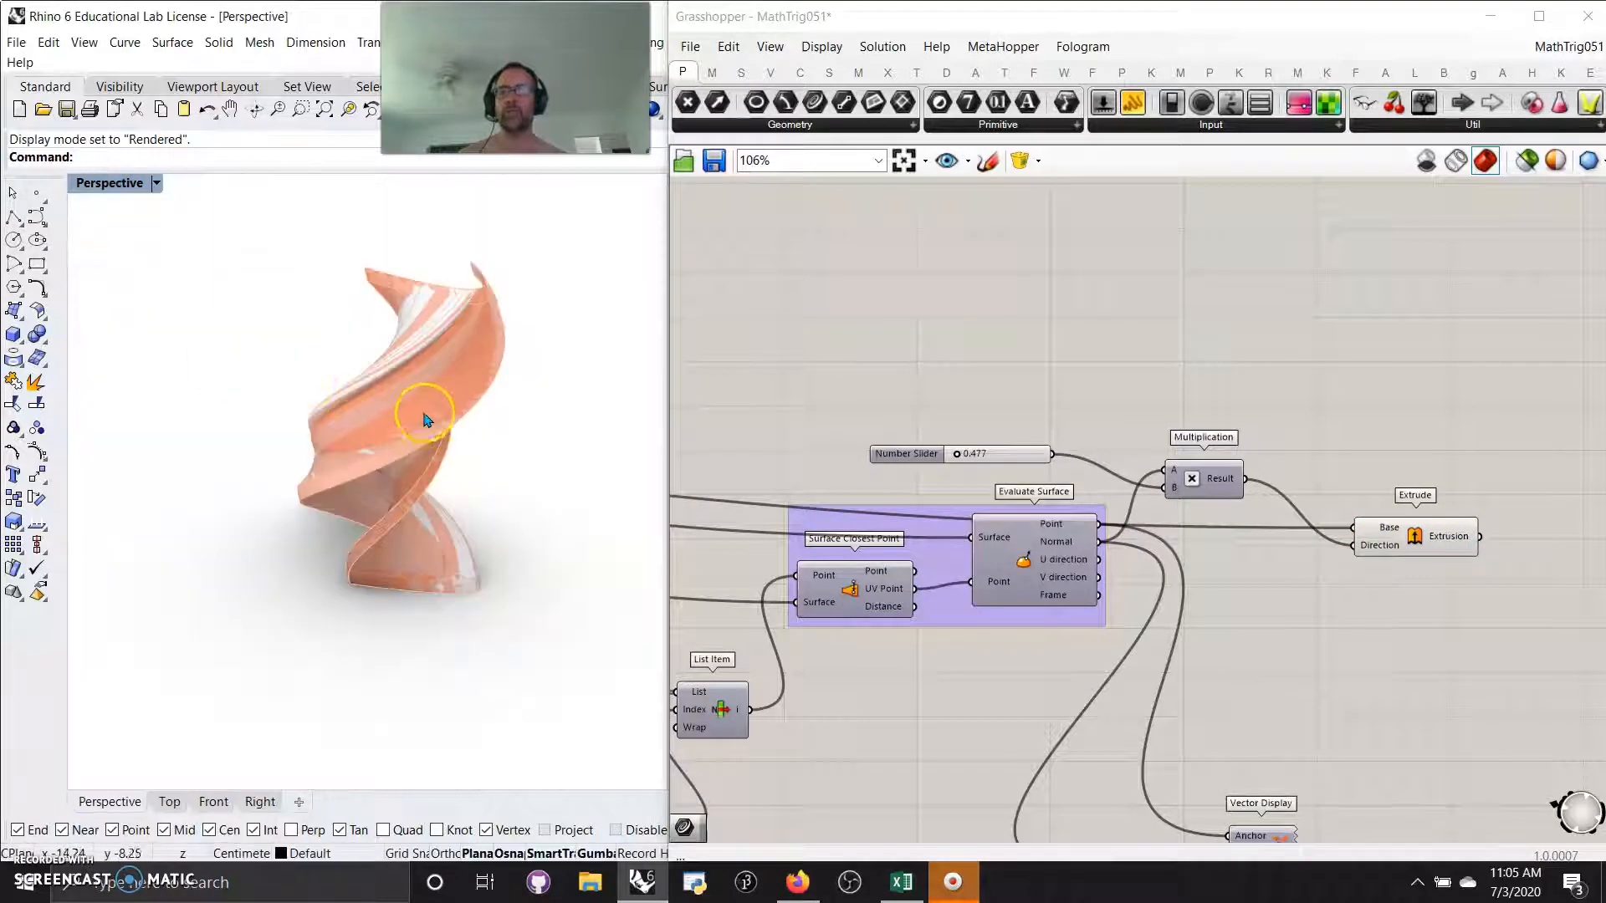
scroll(435, 410, up, 3)
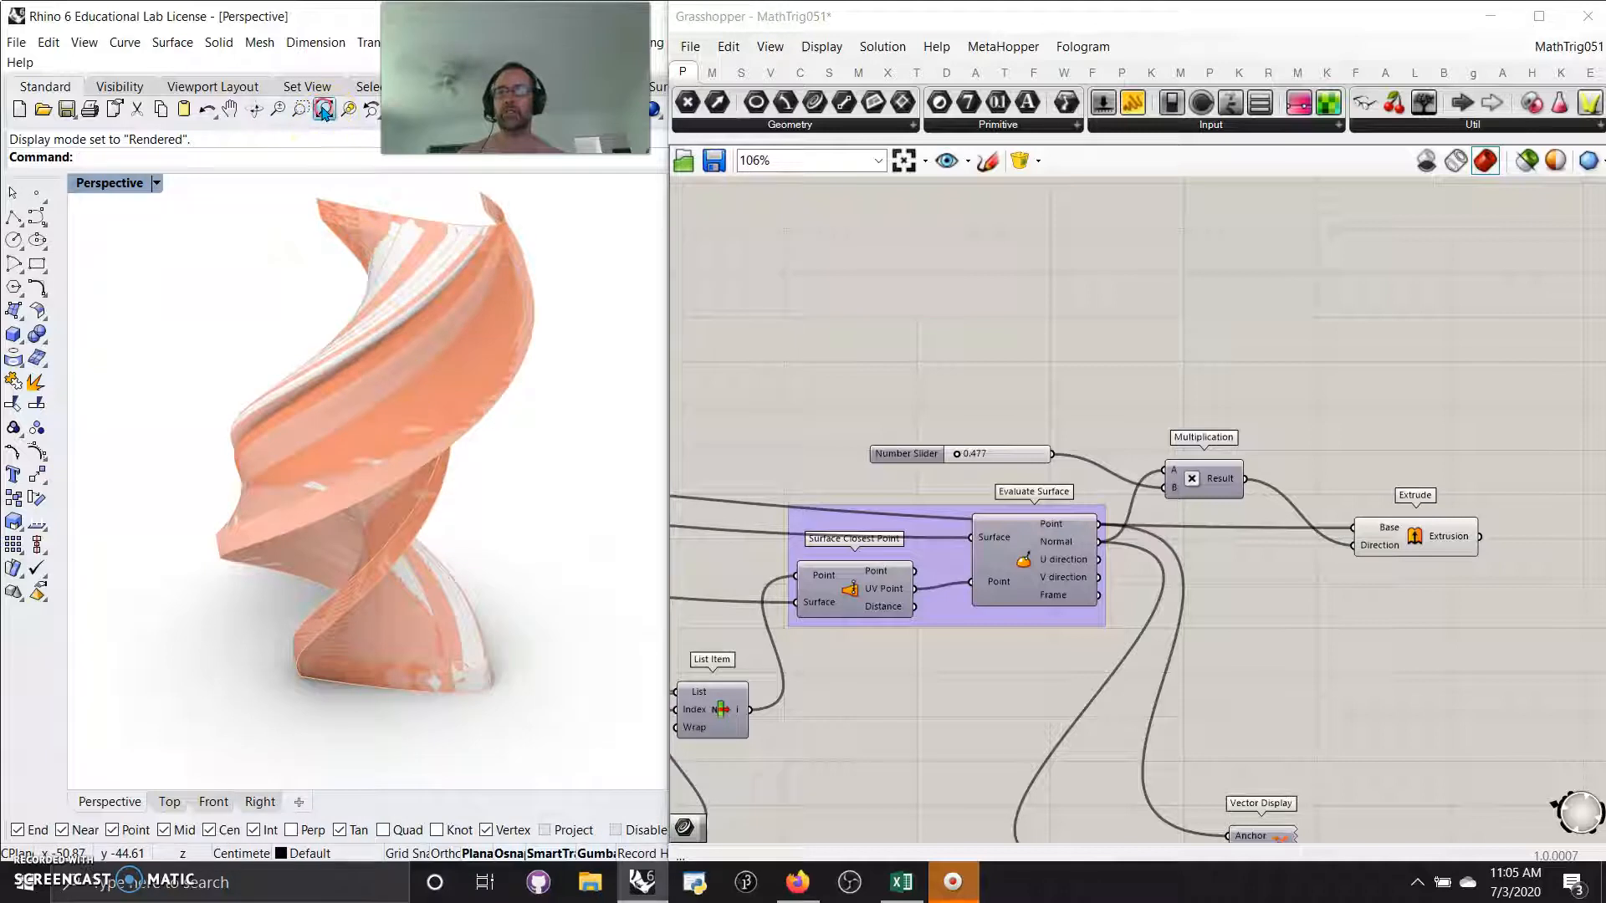
click(348, 114)
scroll(360, 339, up, 4)
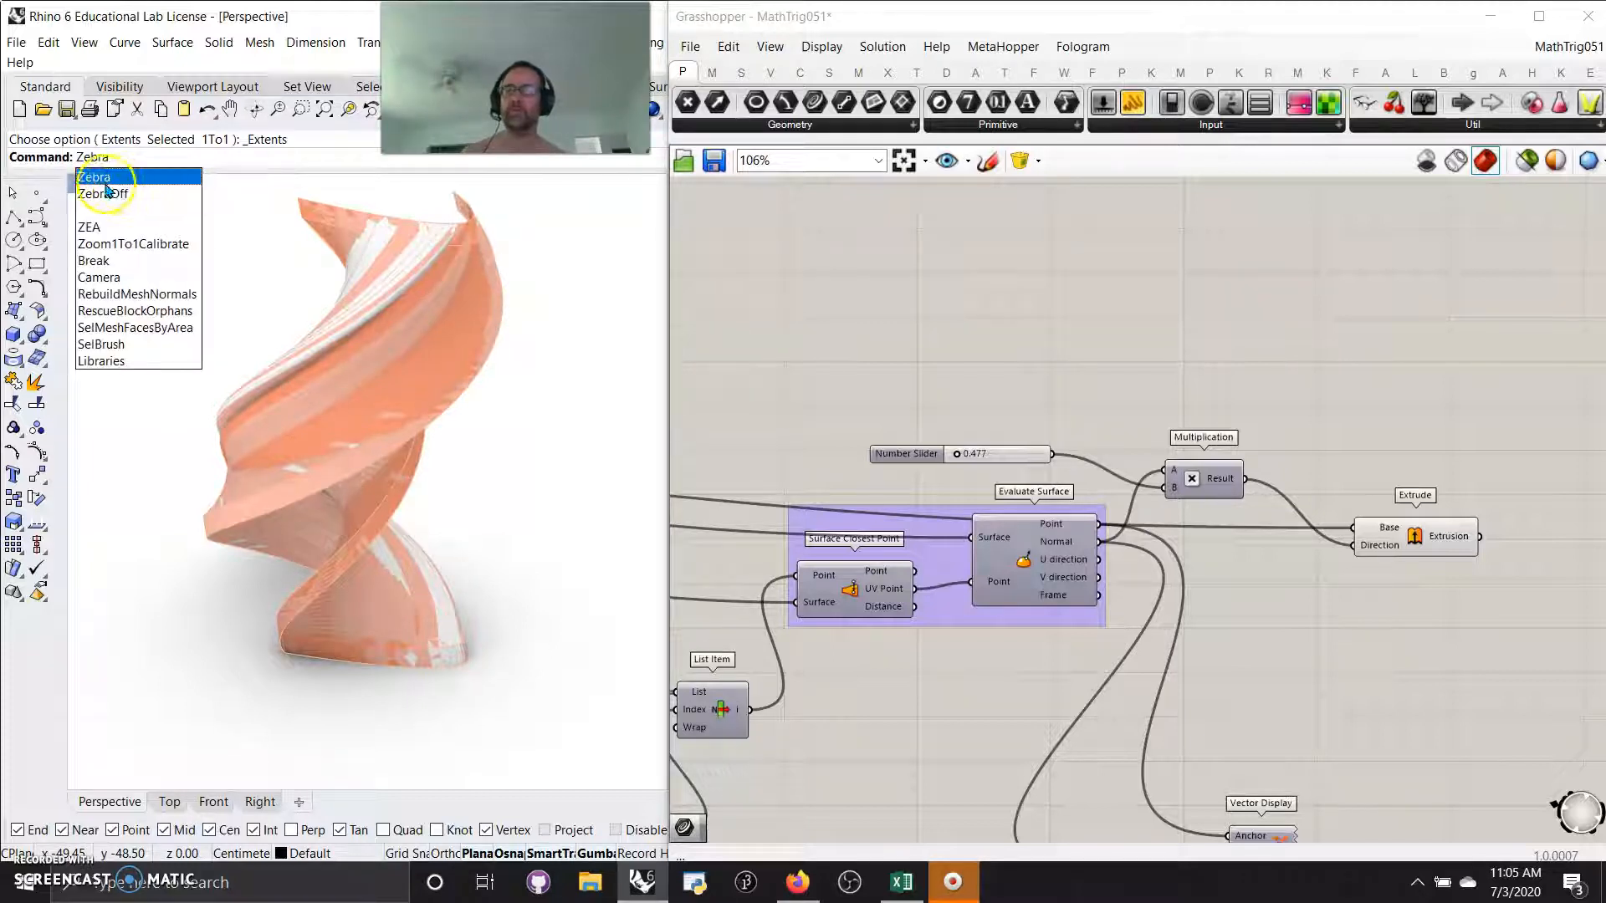
Run Zebra analysis on the baked twisted form with horizontal, medium-size black stripes.
click(92, 169)
click(366, 431)
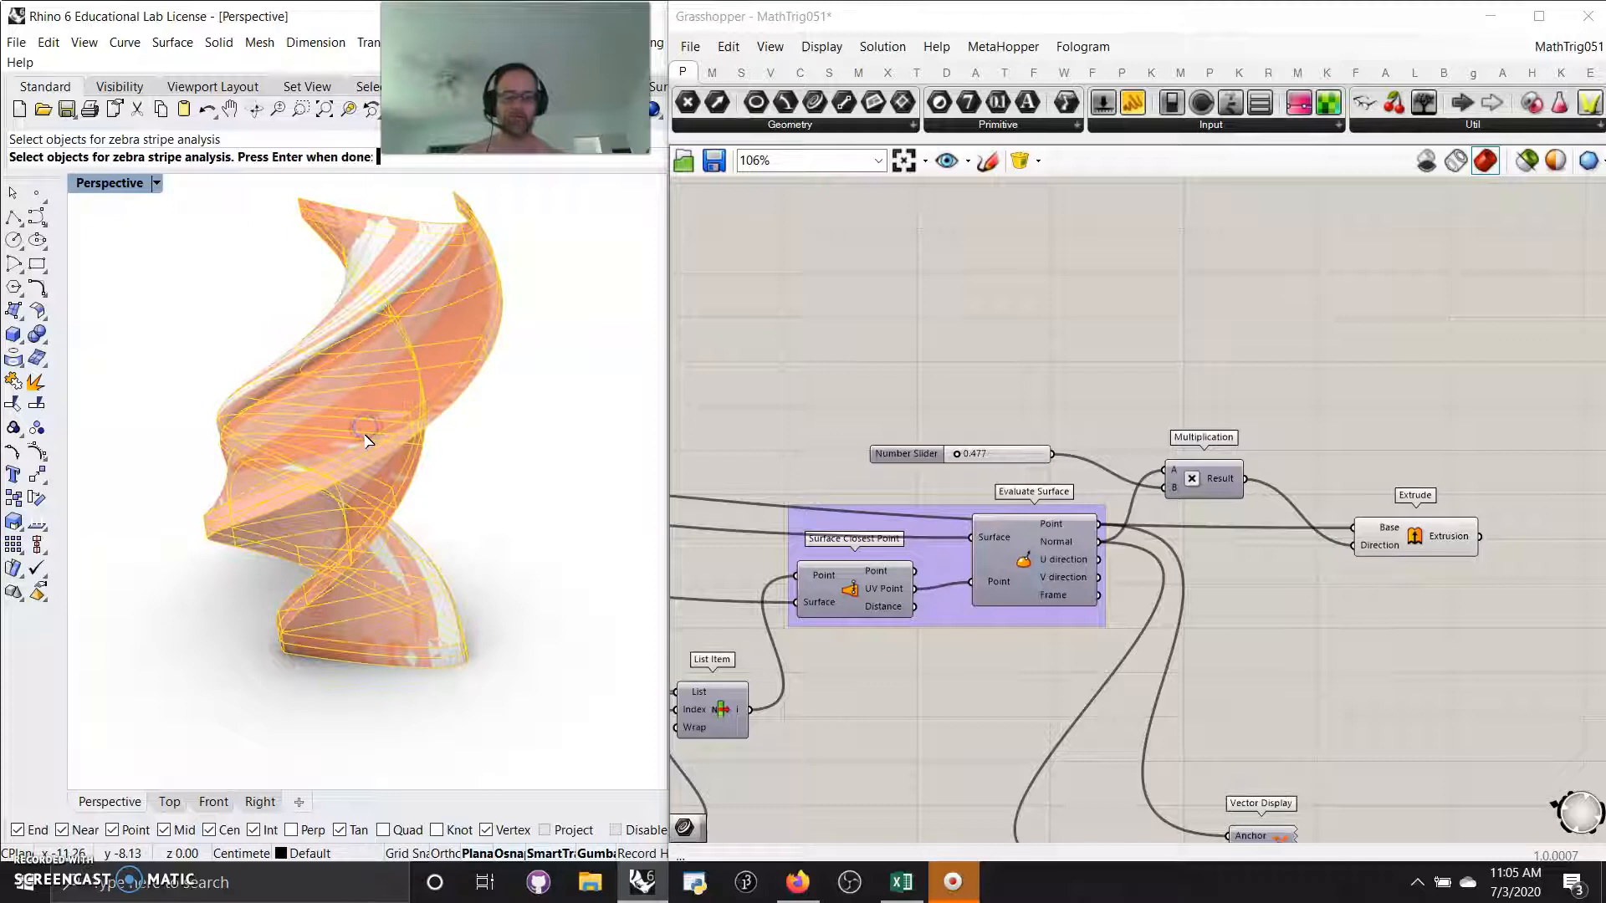
right_click(366, 435)
drag(488, 256, 789, 208)
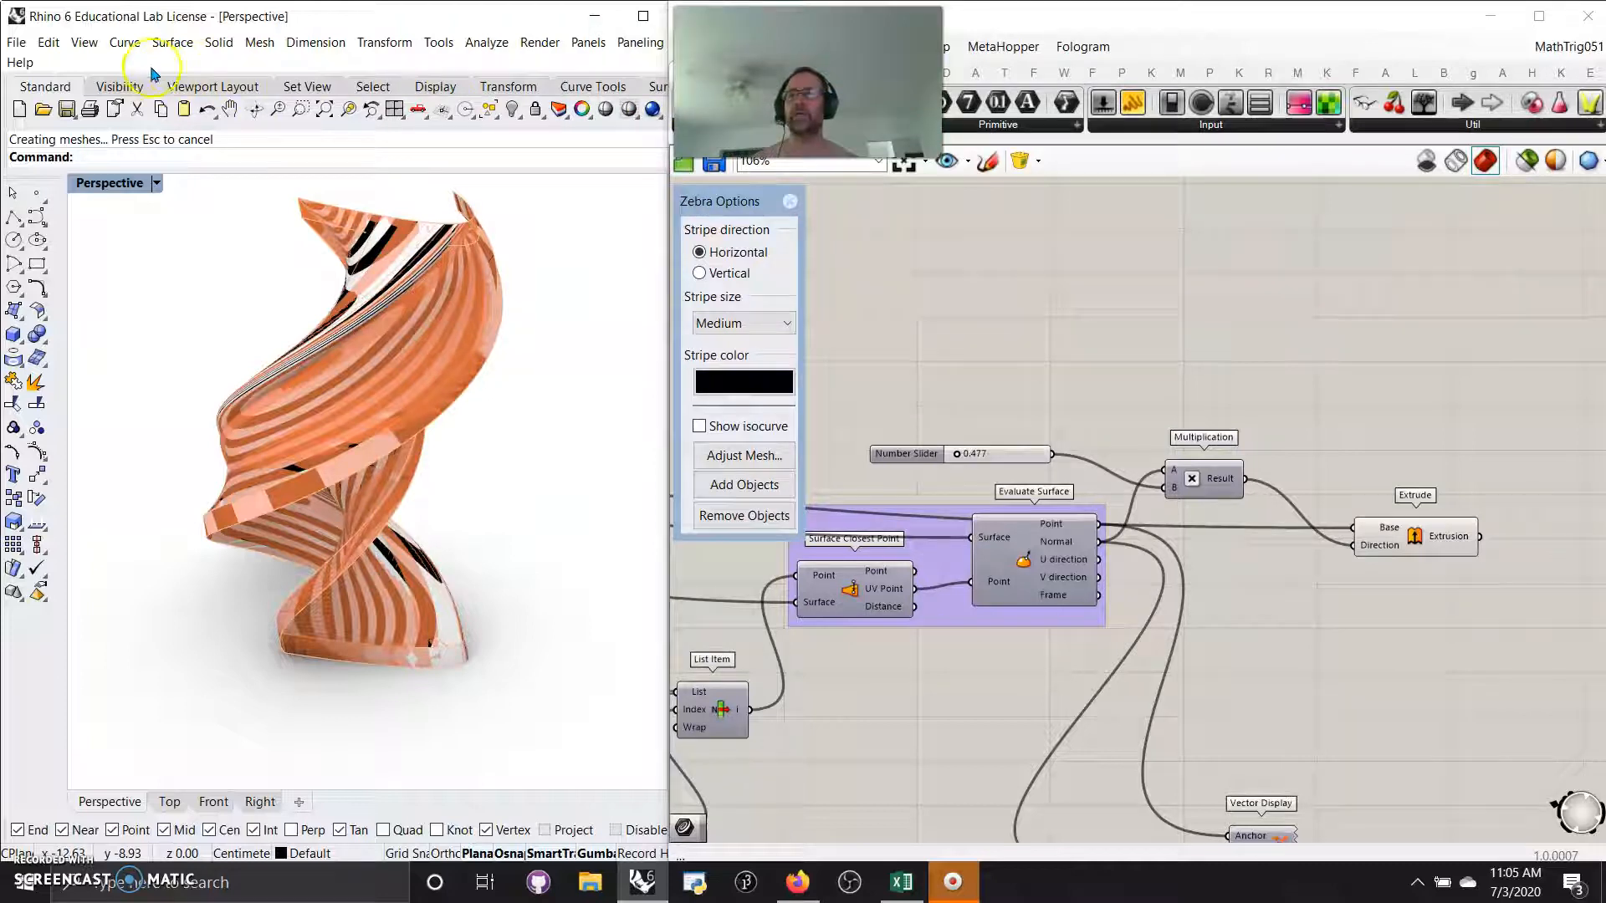
Spin the Perspective view with the Turntable command and examine the zebra-striped form and the Extrude component's preview.
click(119, 161)
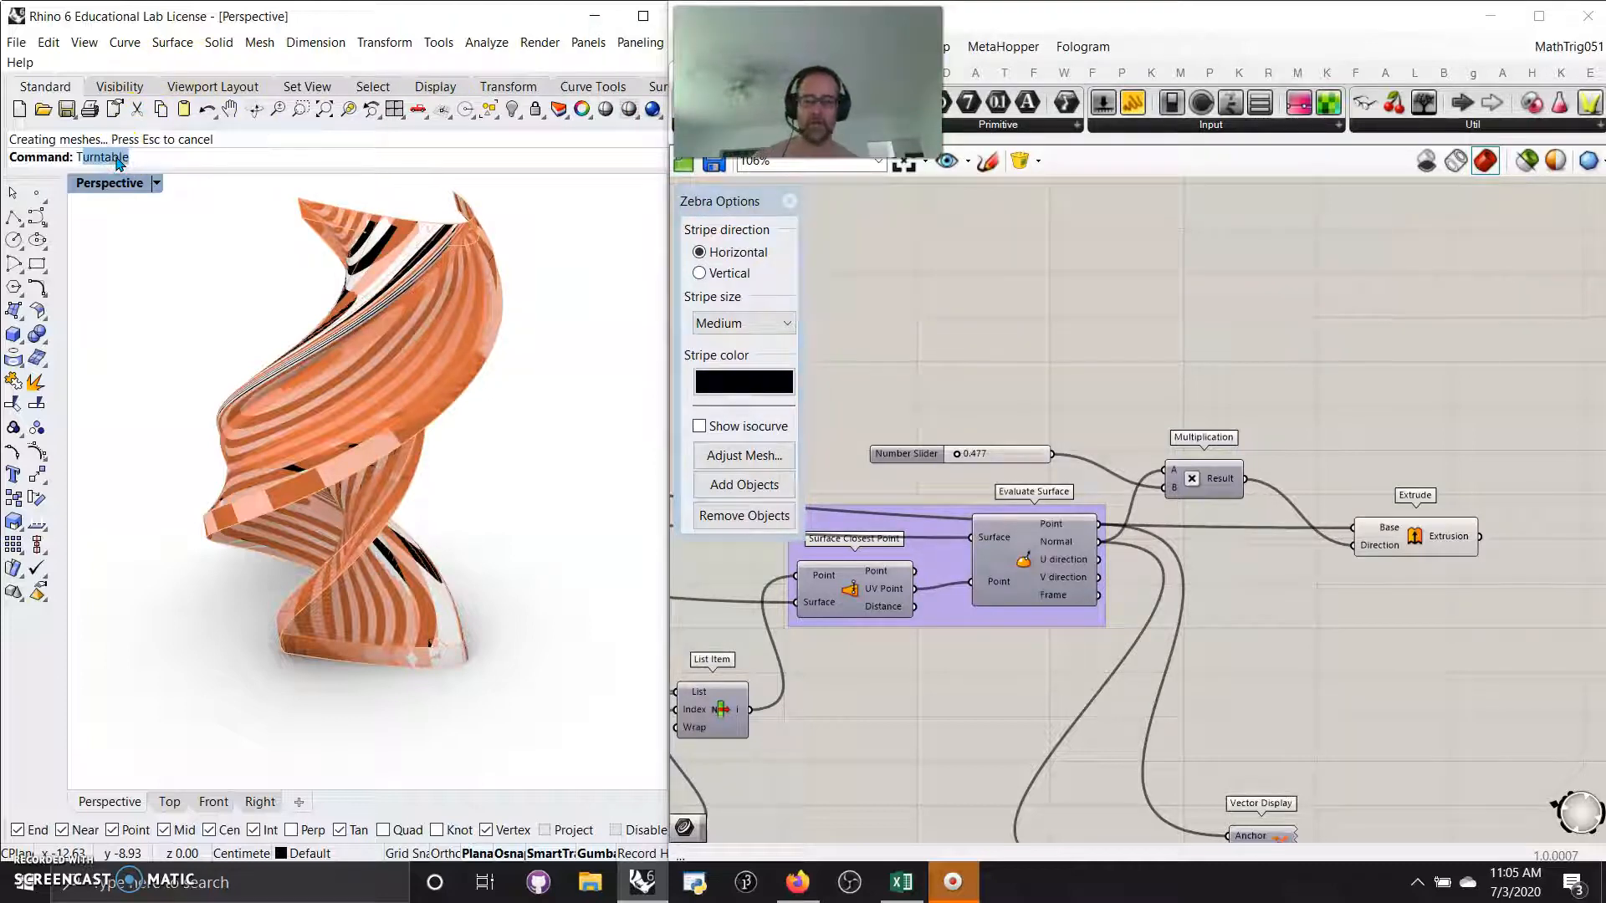
click(115, 174)
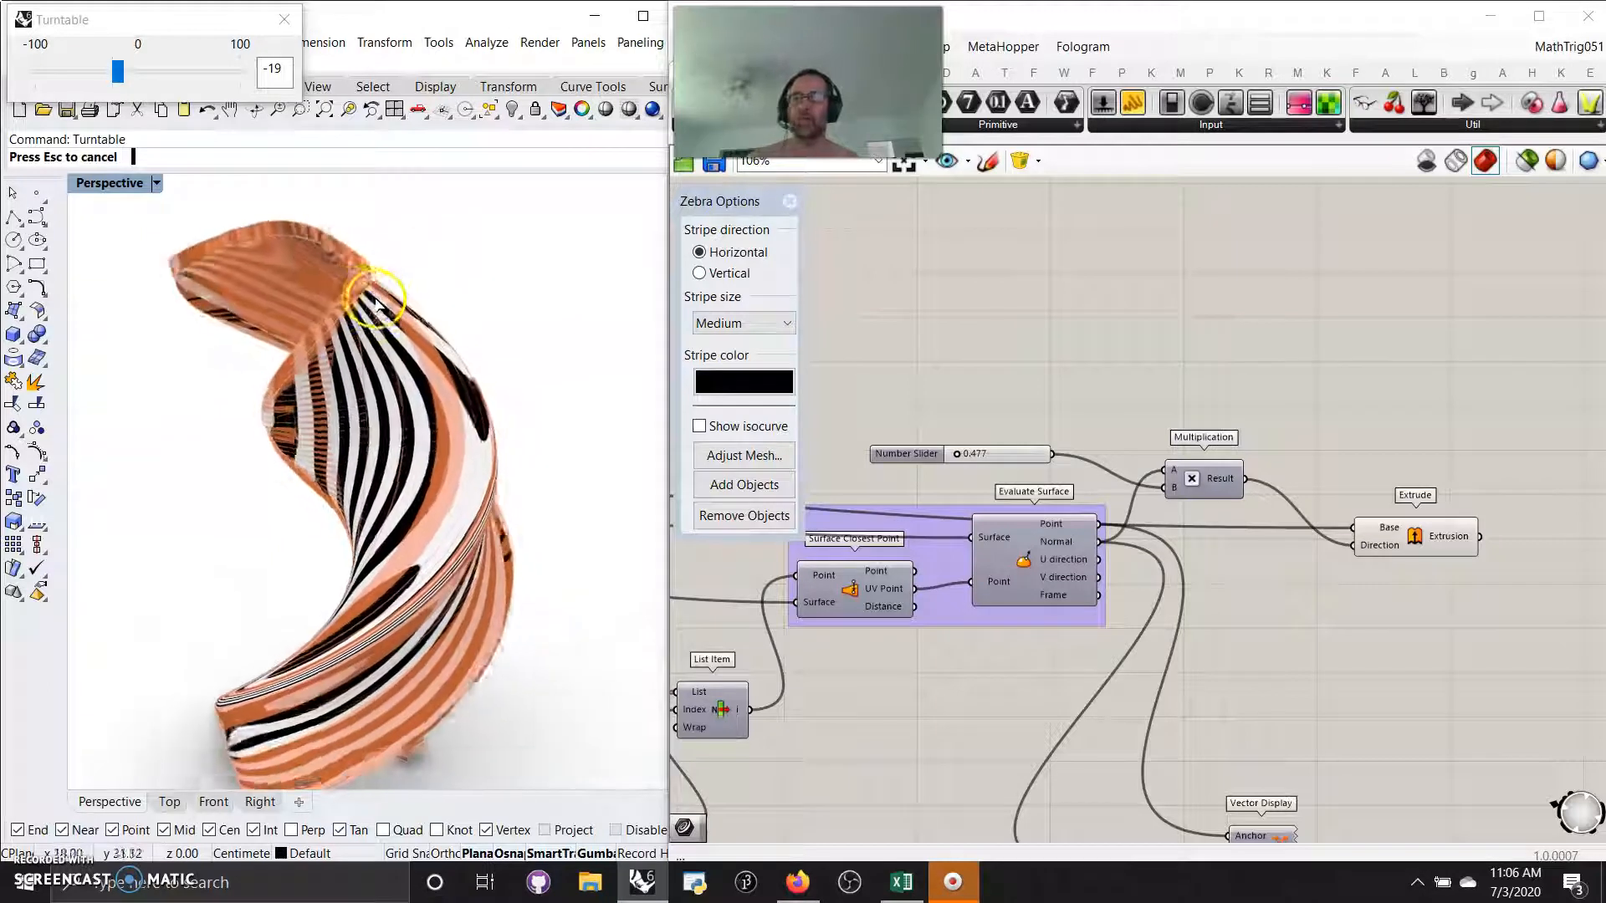
click(1415, 542)
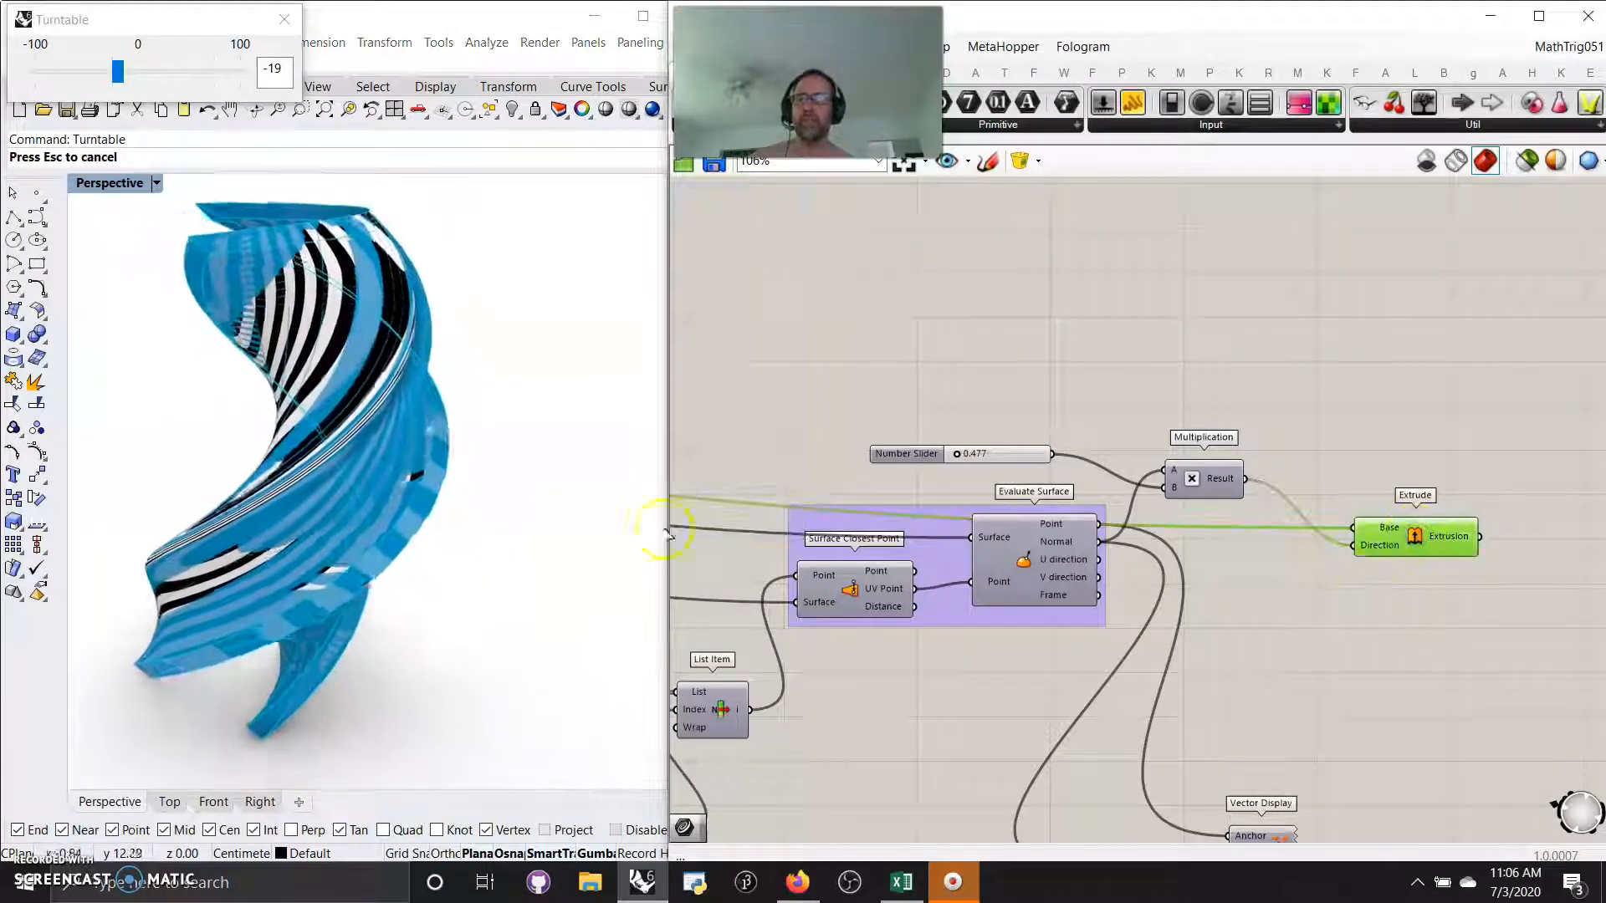
click(1301, 384)
click(346, 446)
click(146, 478)
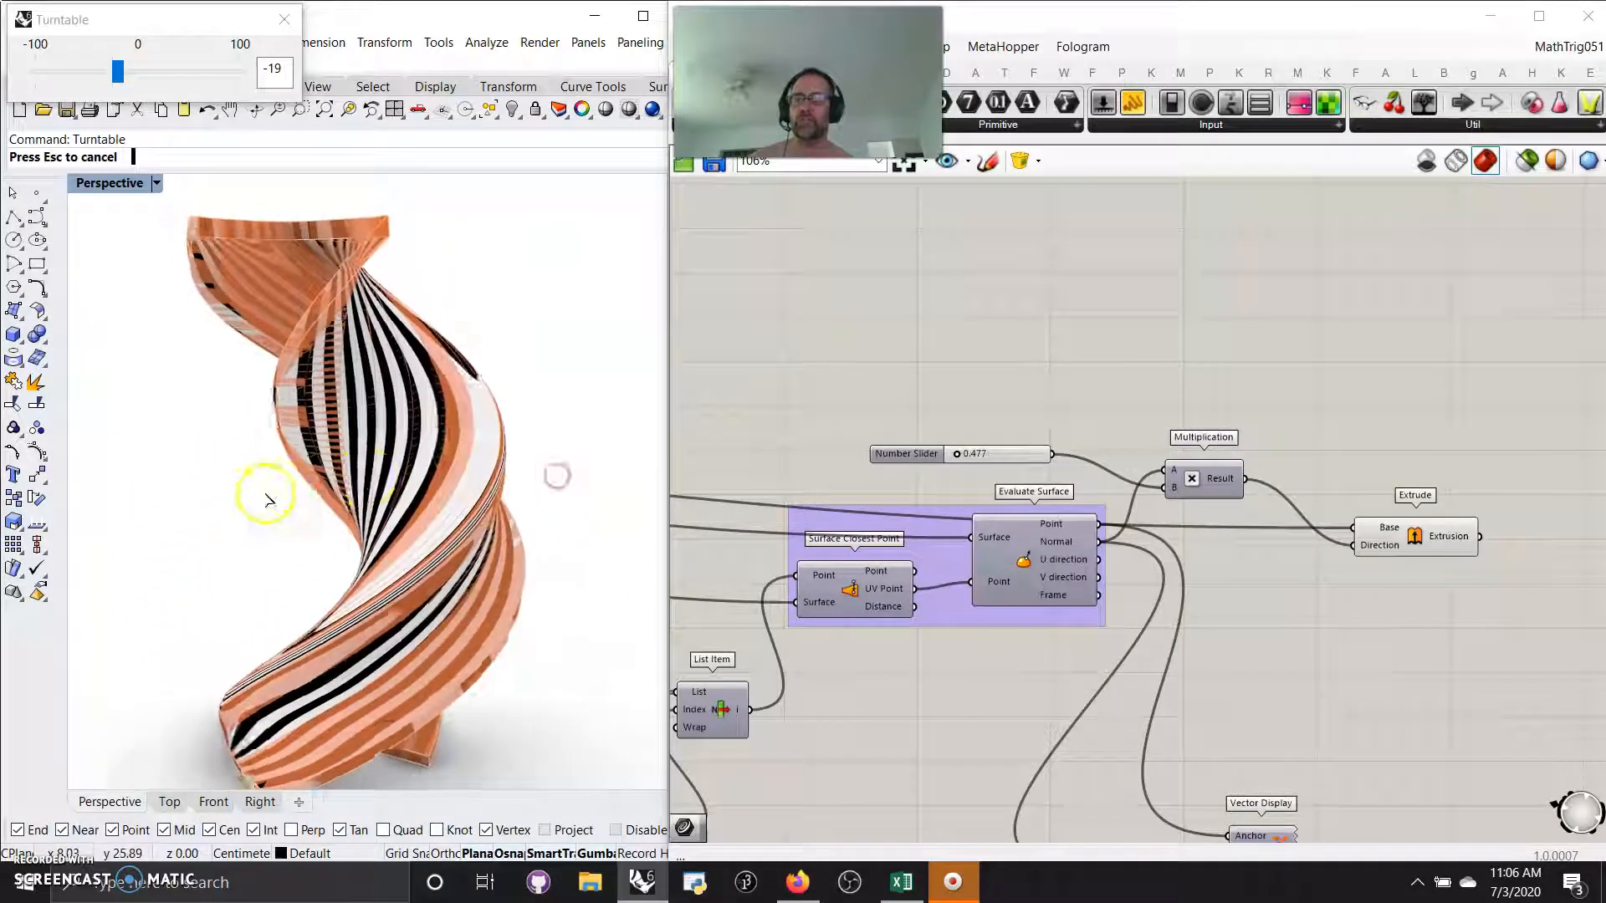
click(377, 502)
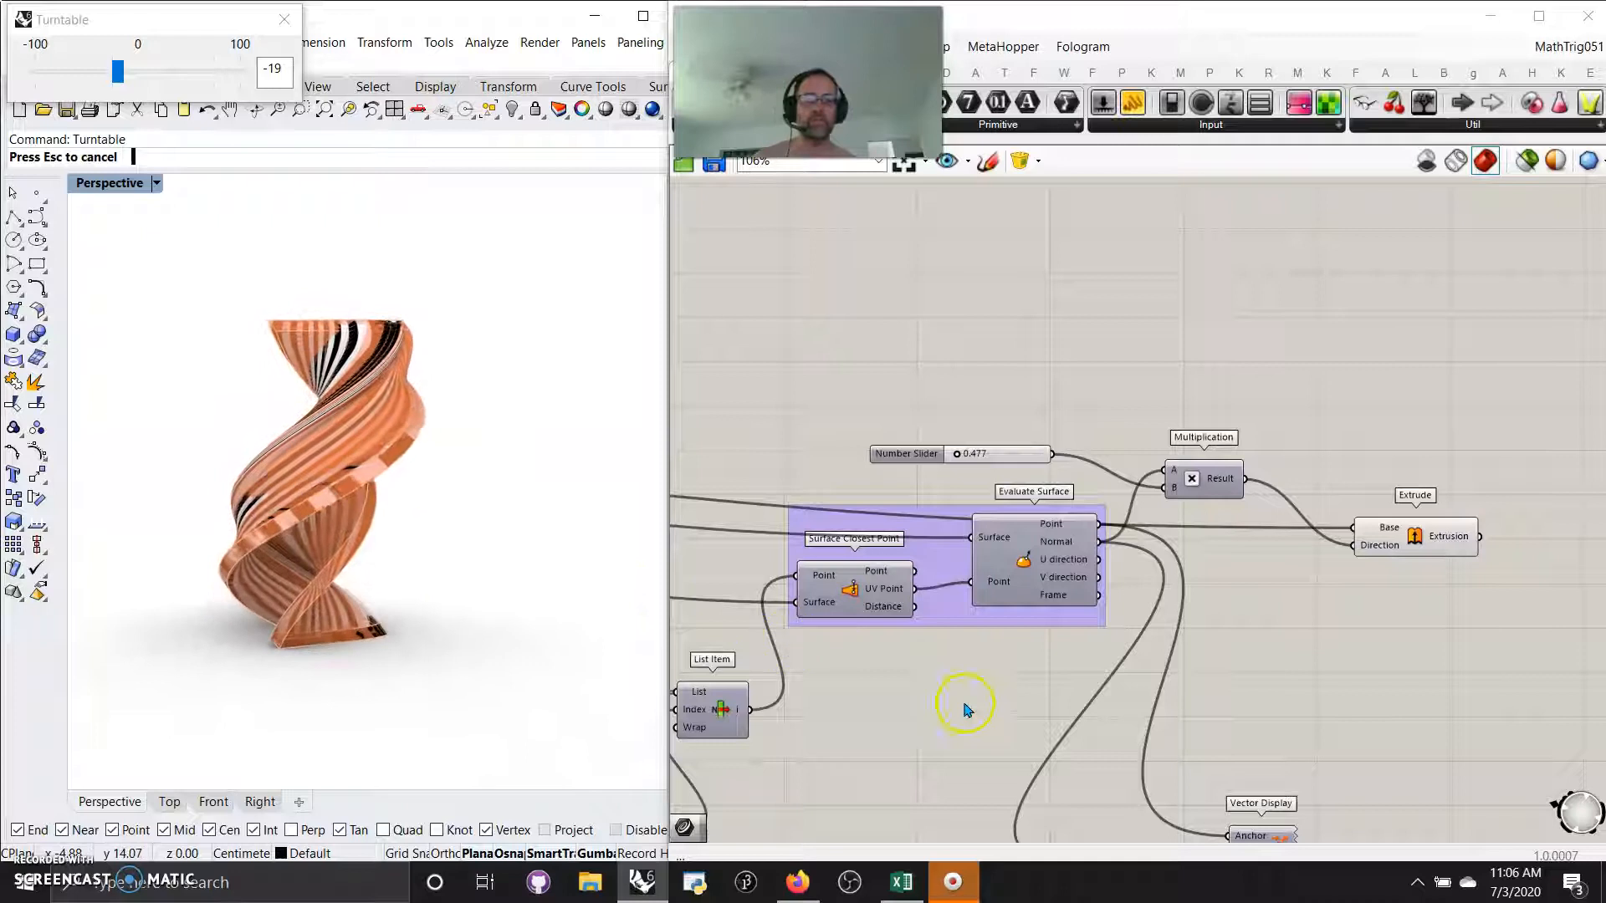
Group the whole component network of the Math Utilities 051/1001 definition, leaving out the orange group at its start.
scroll(919, 694, down, 3)
click(1093, 774)
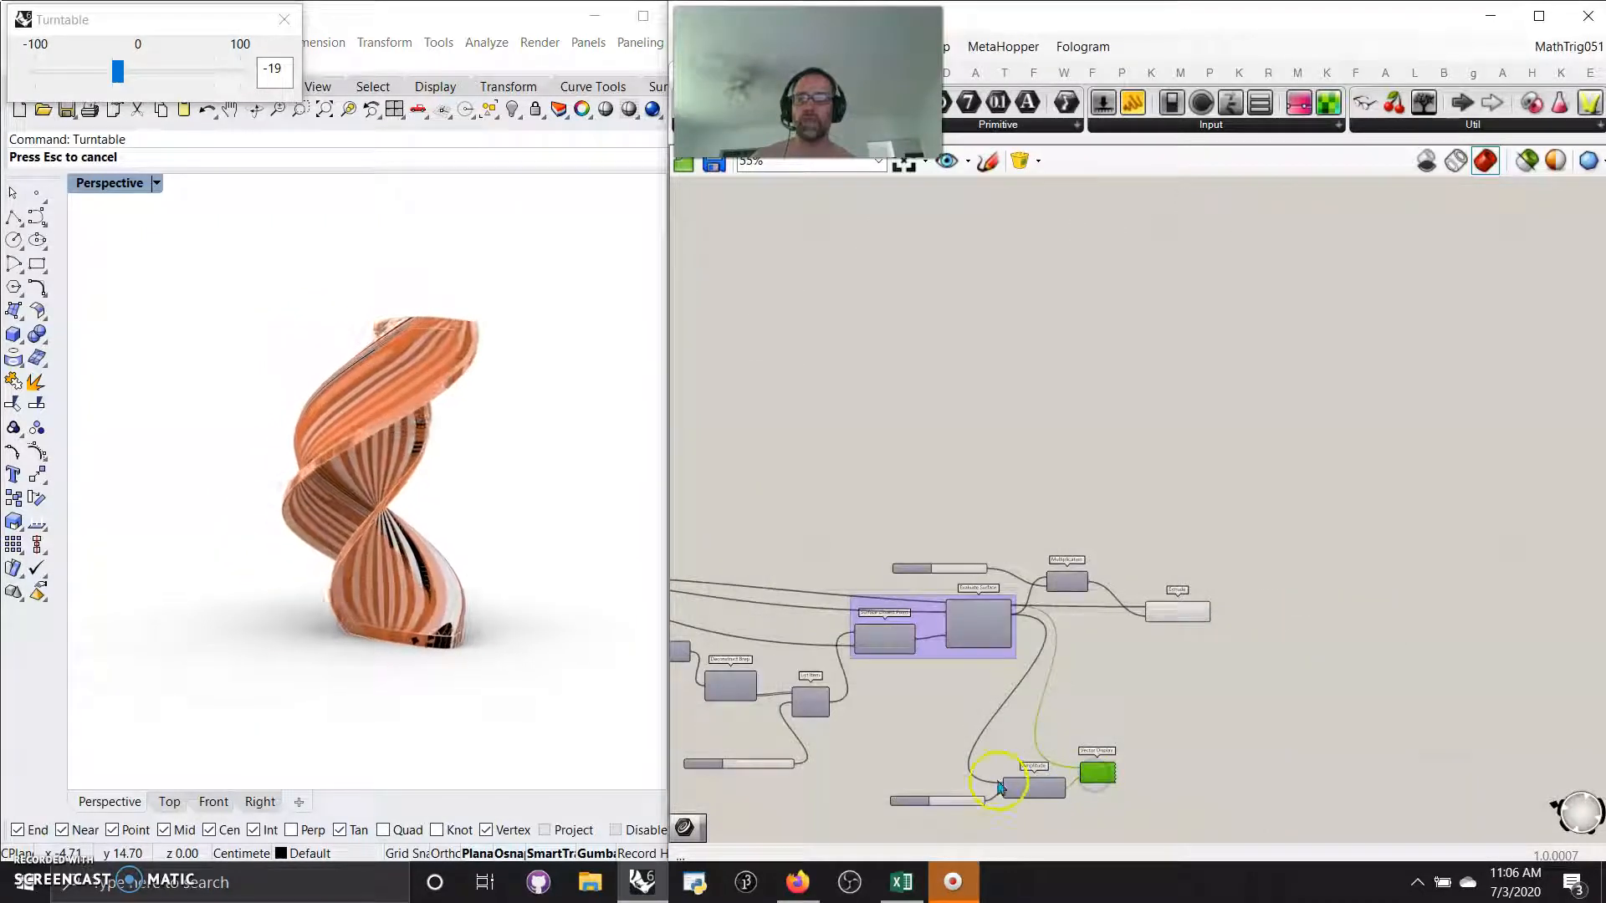
scroll(1128, 633, down, 4)
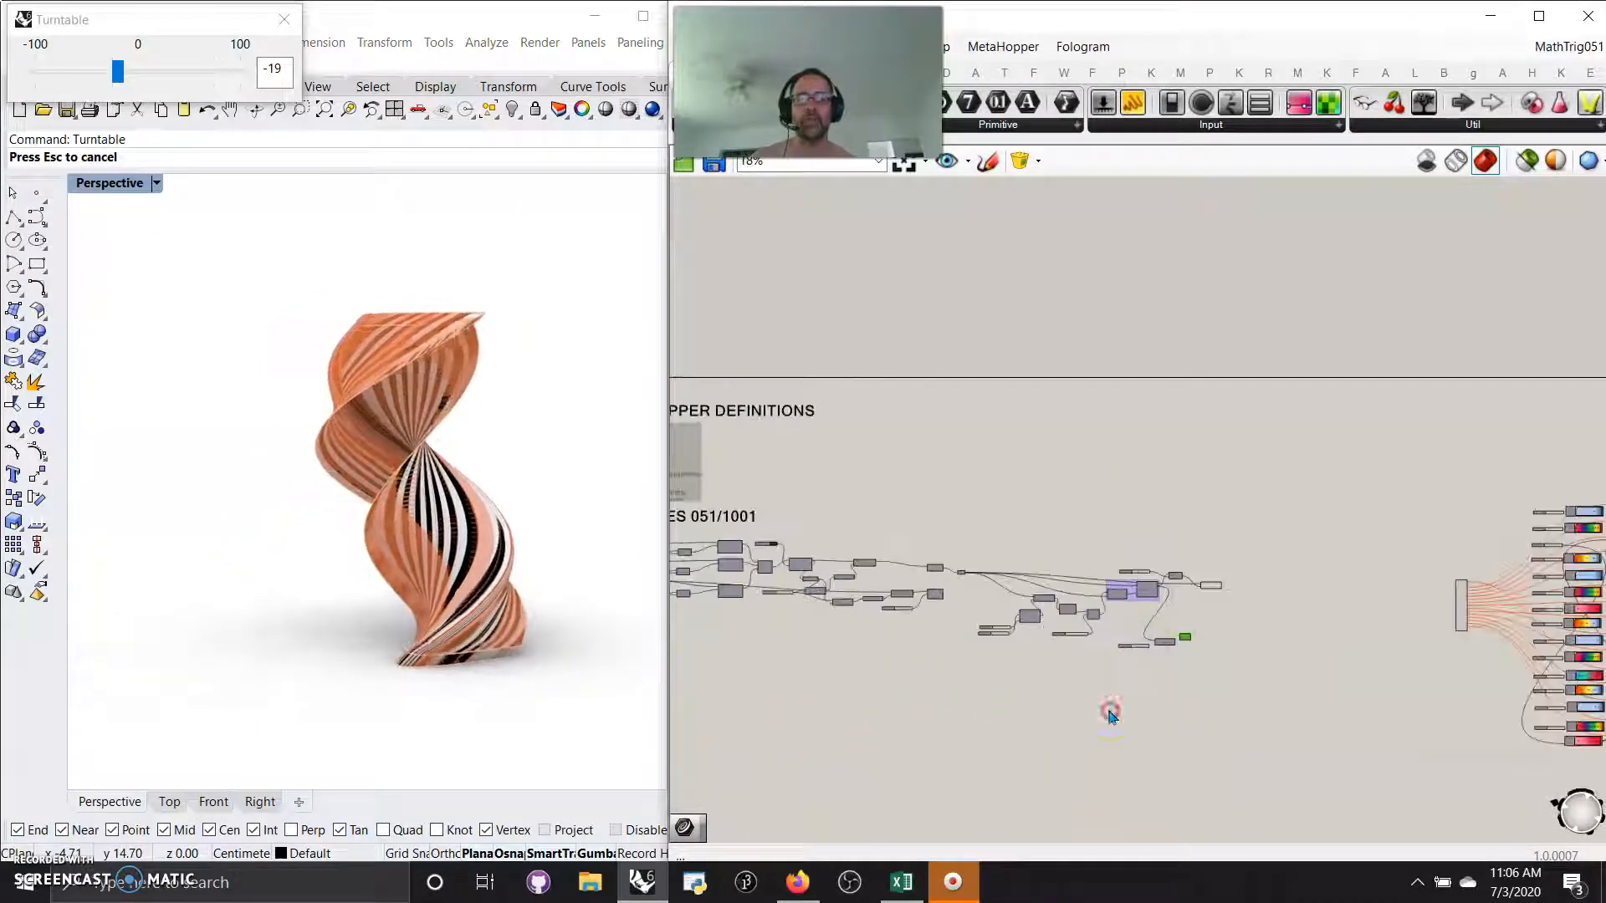
right_drag(1109, 713, 1211, 684)
drag(1351, 669, 681, 495)
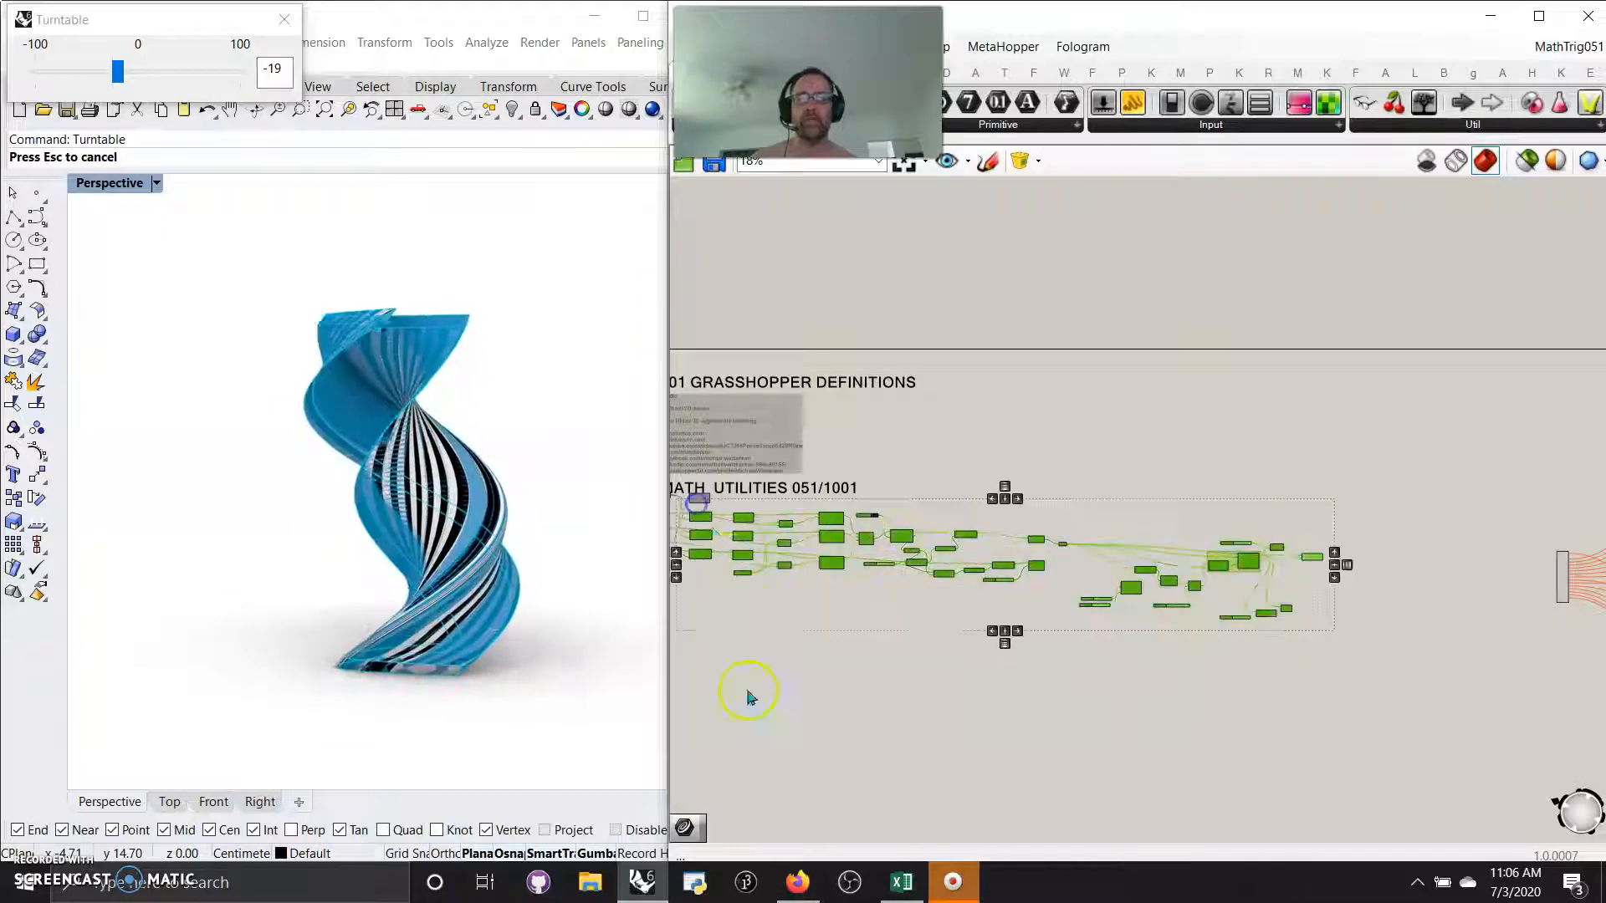
right_drag(879, 691, 1113, 686)
drag(1559, 659, 896, 499)
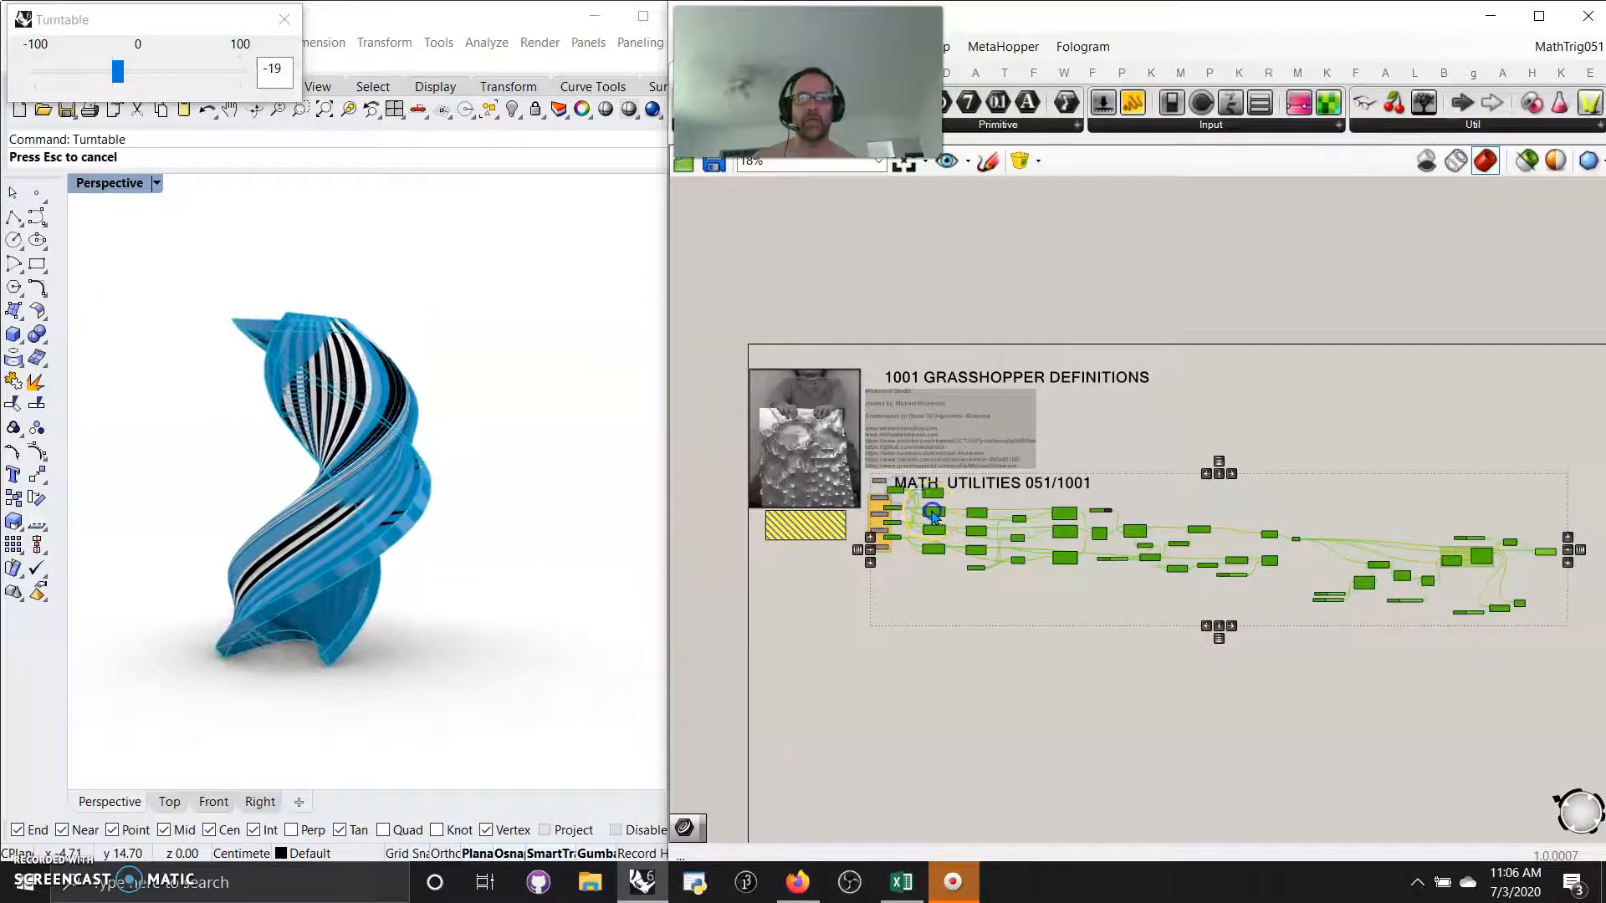
right_click(980, 614)
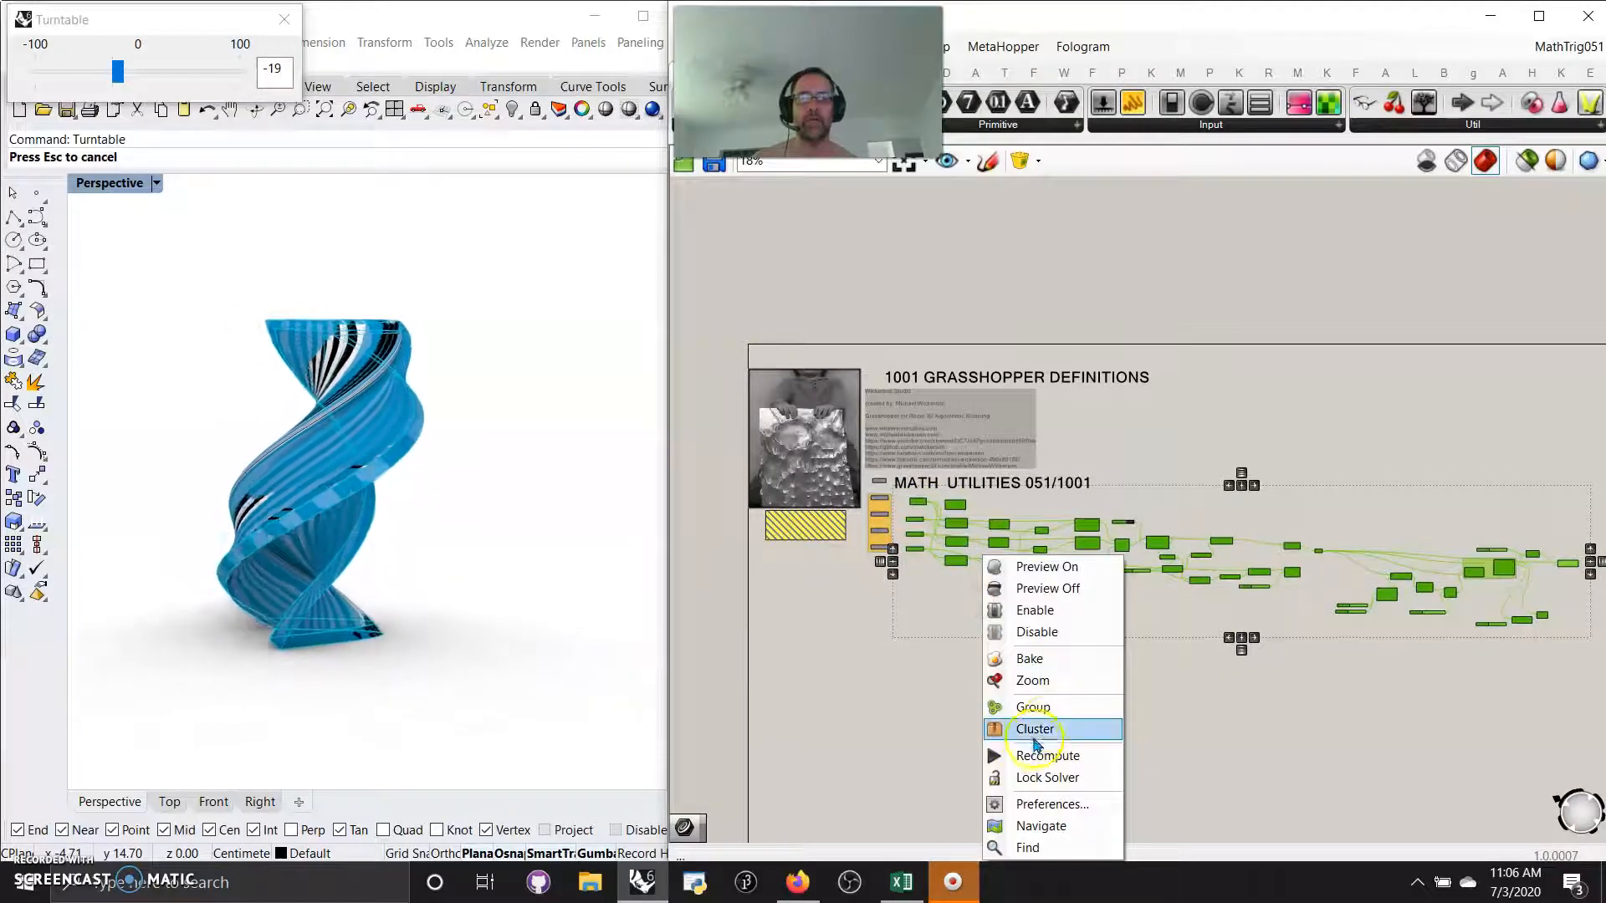
click(1035, 708)
Recolour the new group around the Math Utilities definition to cyan and clear the selection.
right_click(1082, 657)
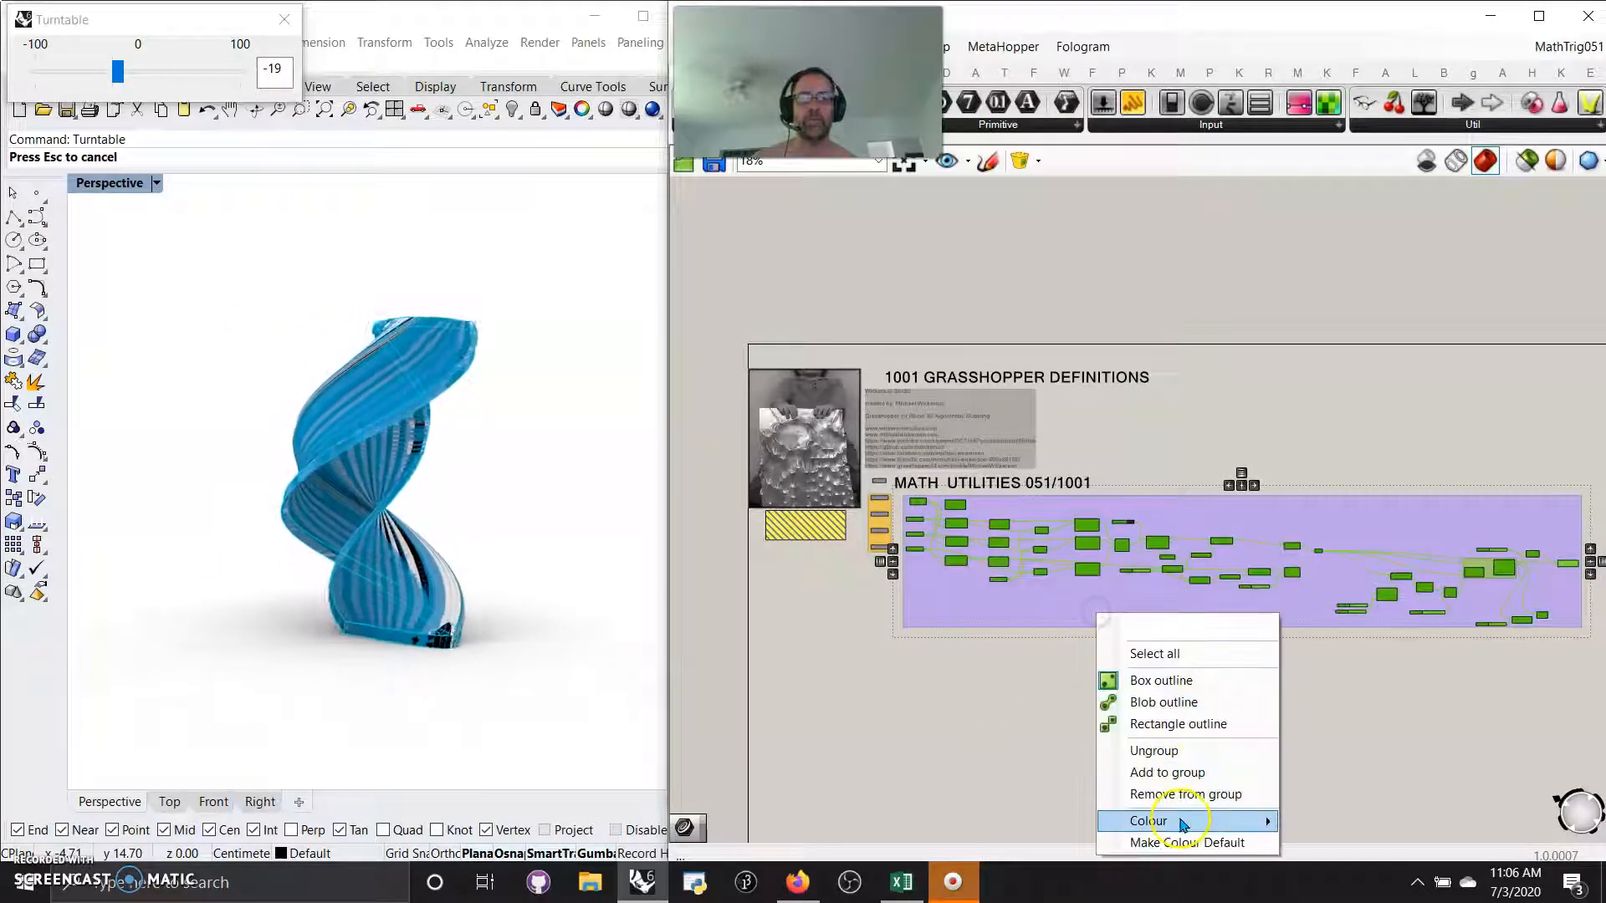
mouse_move(1196, 823)
click(933, 764)
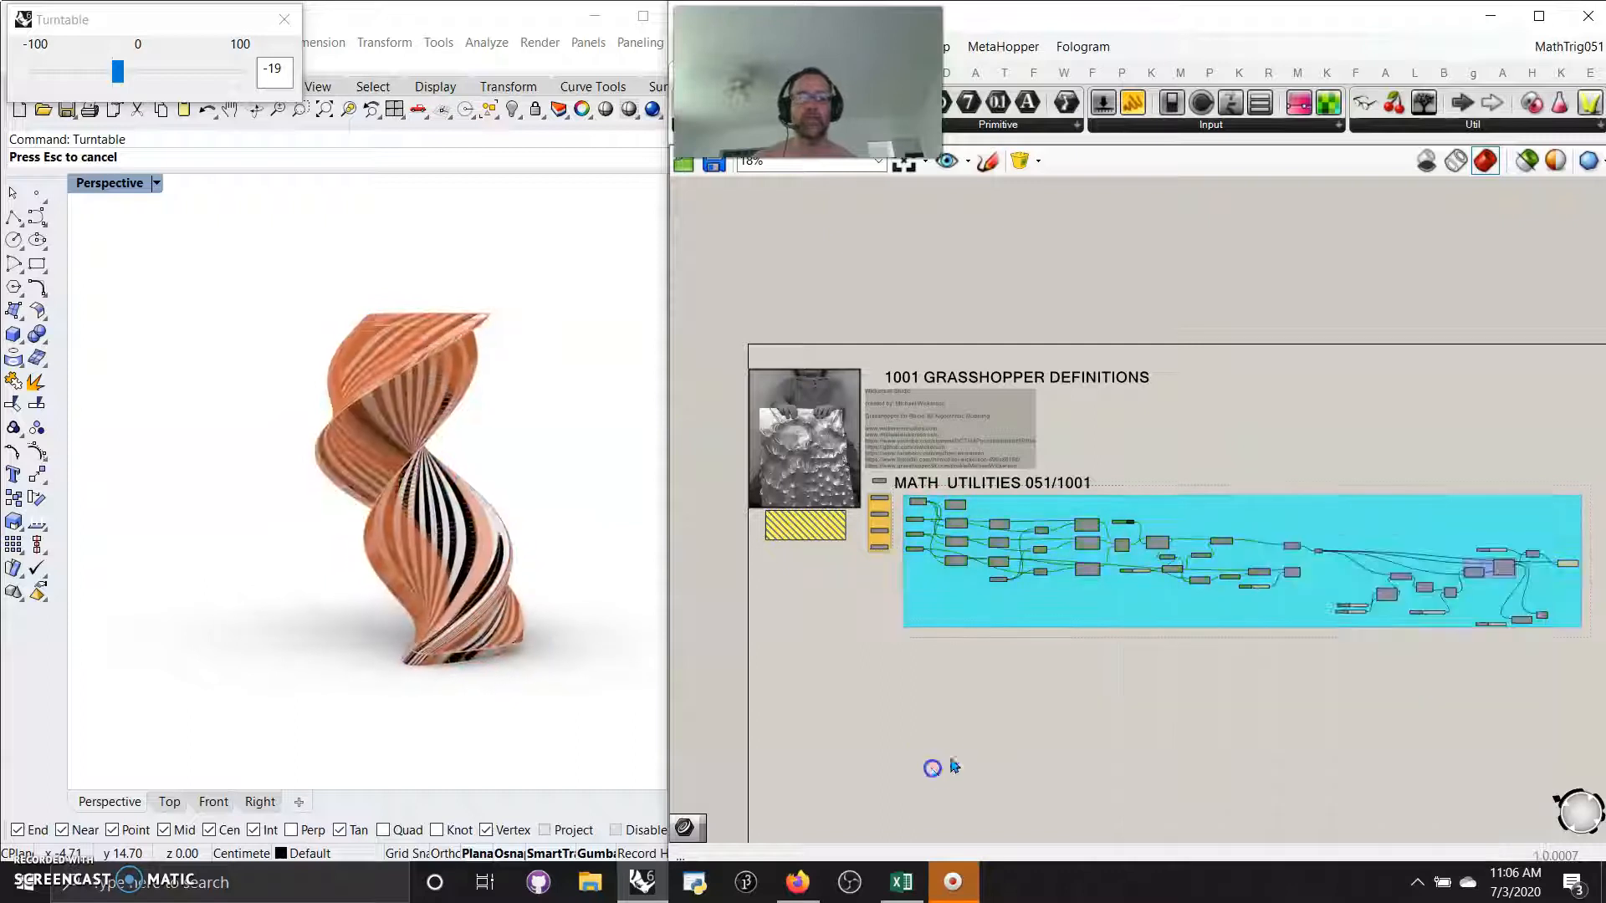